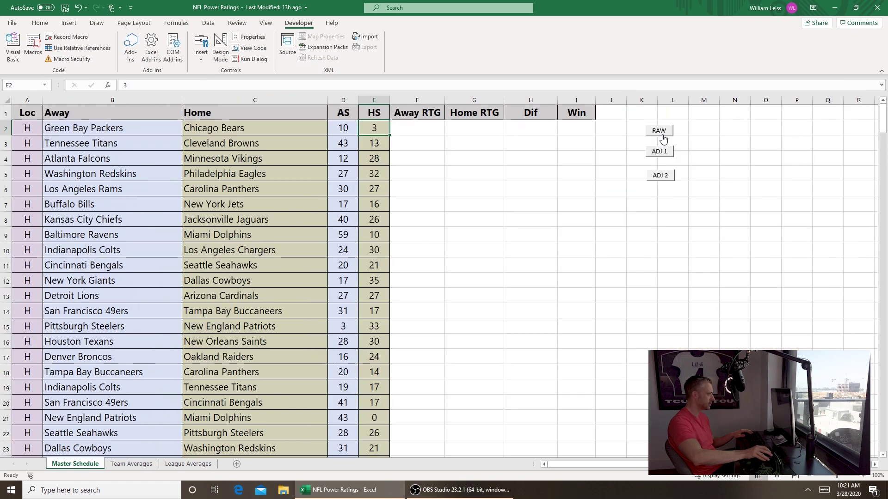
# Format the Average Margin Dif values on the Team Averages sheet as Number with two decimal places.
pyautogui.click(303, 154)
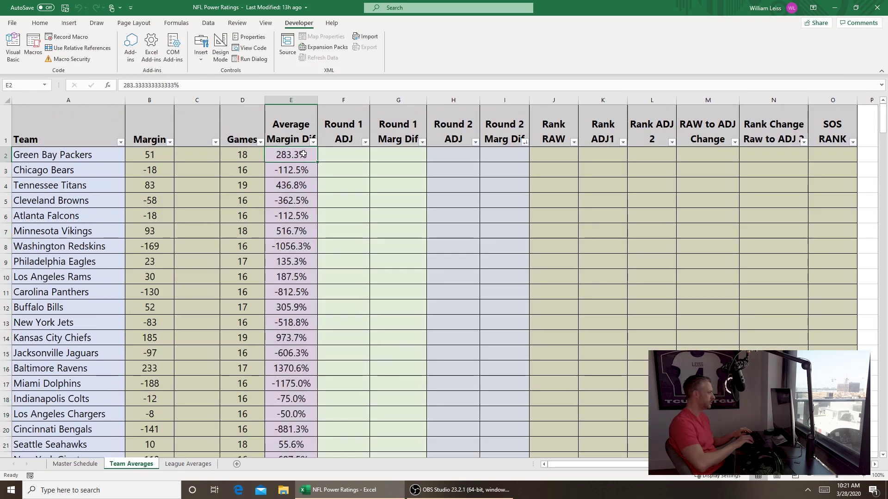
pyautogui.hotkey('ctrl', 'shift', 'Down')
pyautogui.rightClick(304, 155)
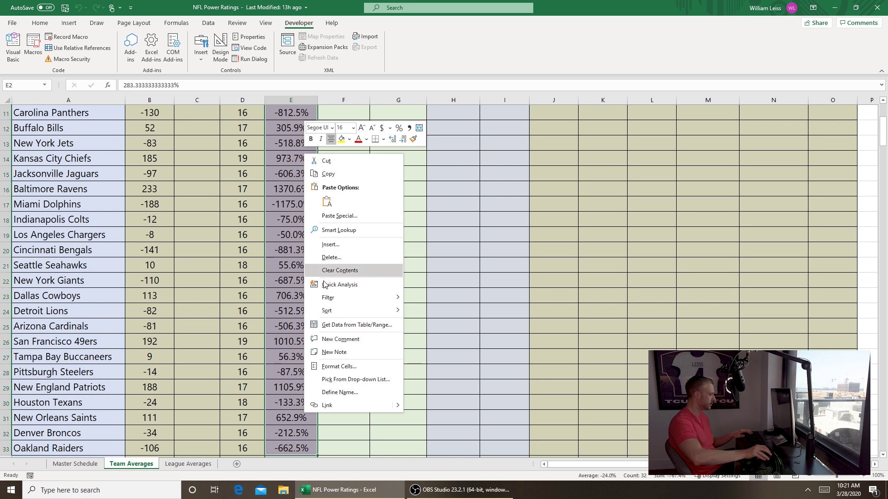
pyautogui.click(355, 366)
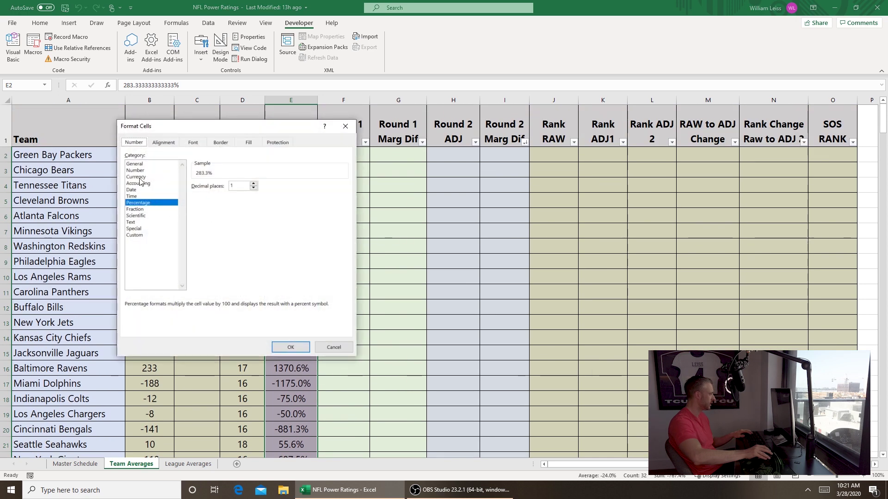
pyautogui.click(136, 170)
pyautogui.click(253, 184)
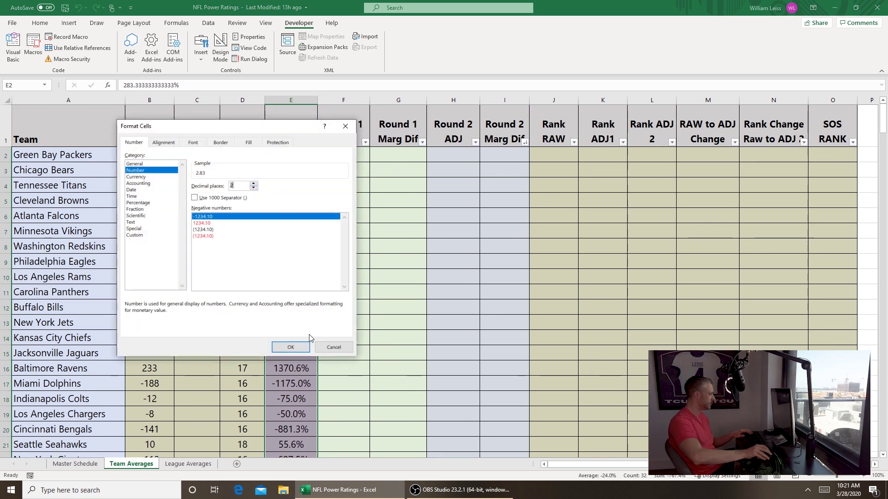
pyautogui.click(296, 348)
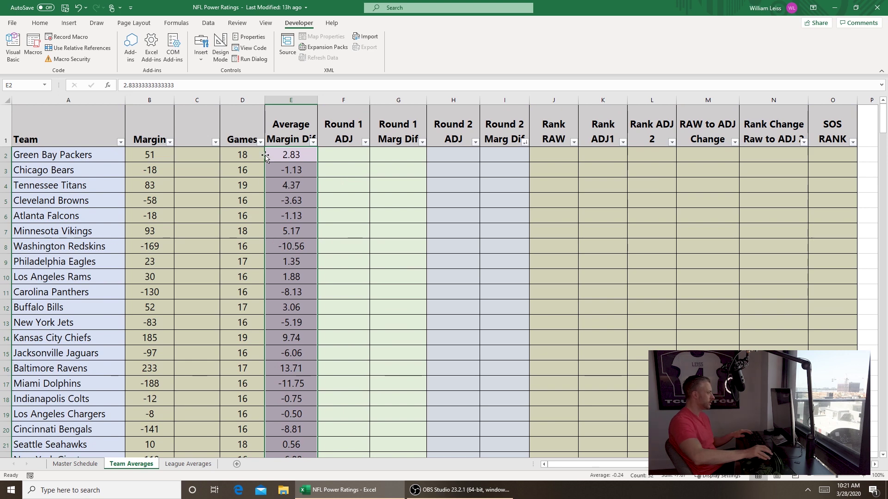
# Sort the Team Averages table by Average Margin Dif from largest to smallest and inspect individual teams' margins.
pyautogui.click(164, 154)
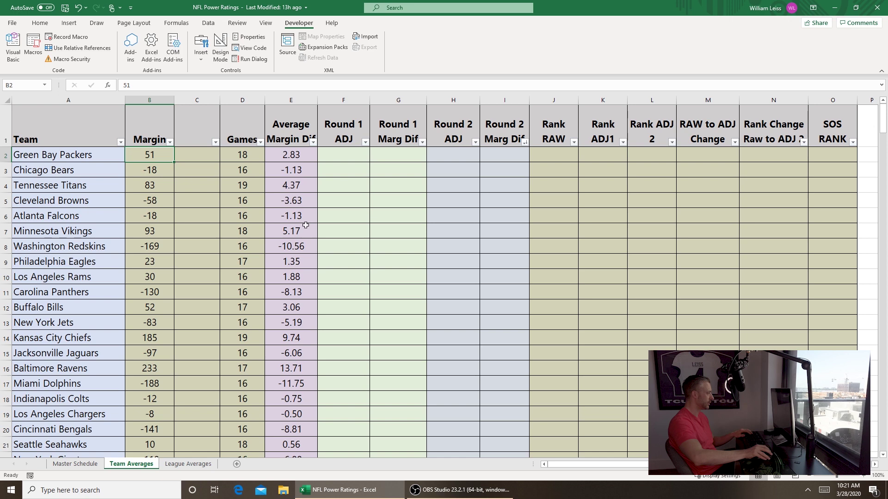
pyautogui.click(302, 245)
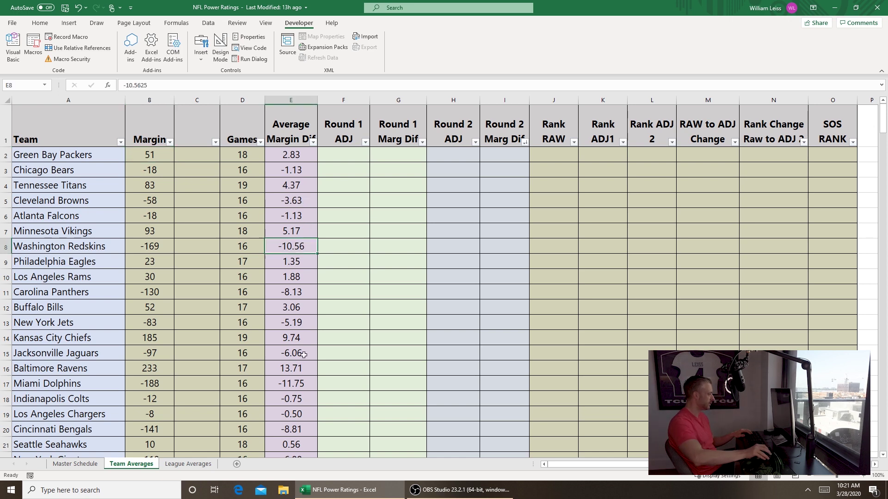
pyautogui.click(292, 385)
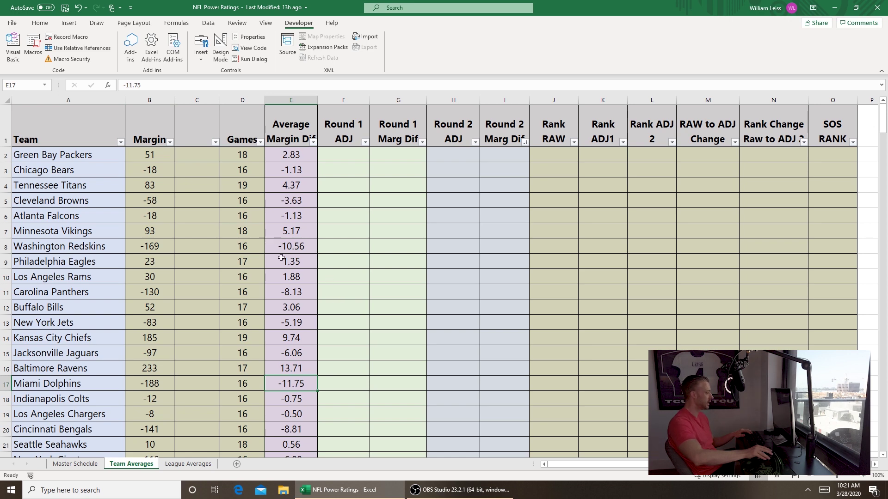
pyautogui.click(310, 143)
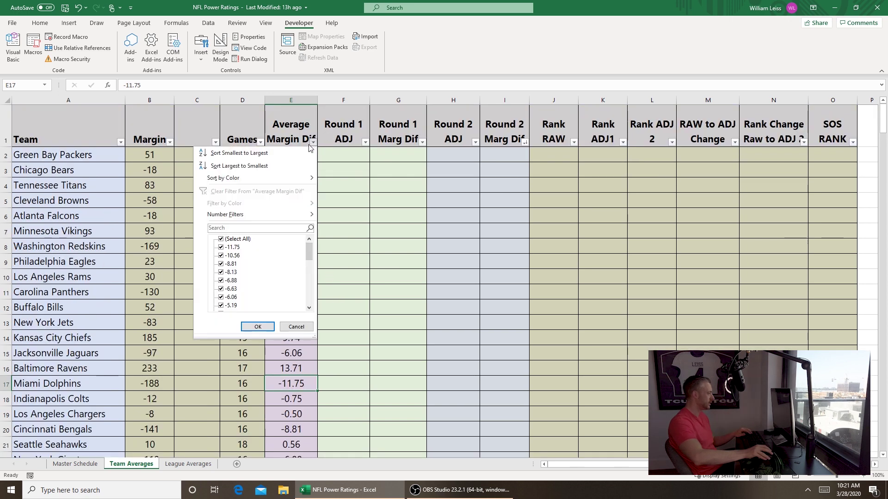
pyautogui.click(282, 164)
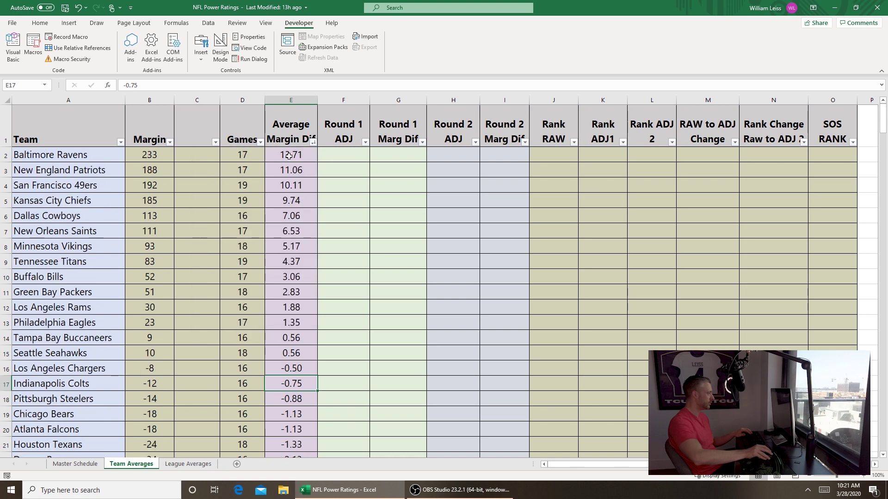
pyautogui.click(289, 156)
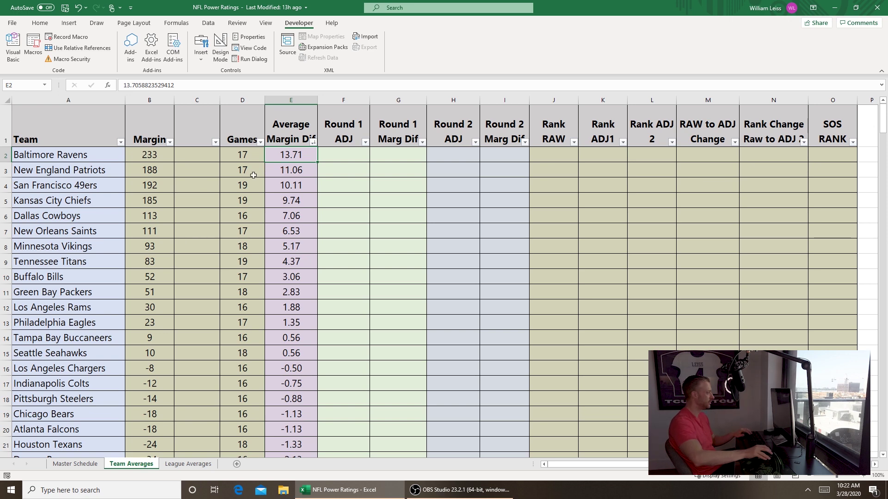
pyautogui.click(294, 201)
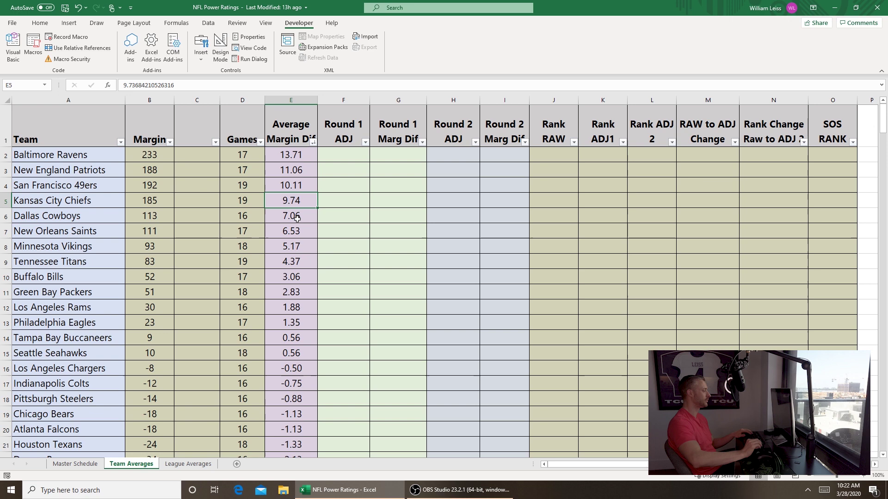
# On the League Averages sheet, strip the Adv header cell of its formatting with Format Painter and clear its contents.
pyautogui.hotkey('ctrl', 'pagedown')
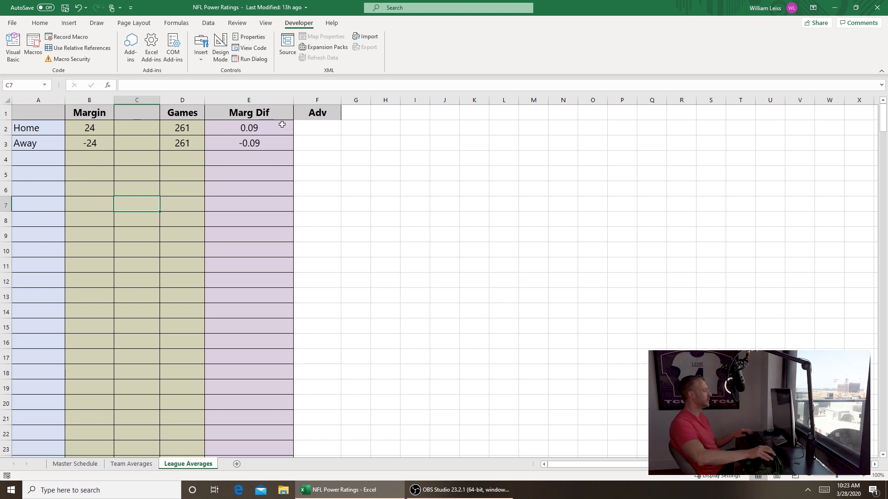
pyautogui.click(301, 125)
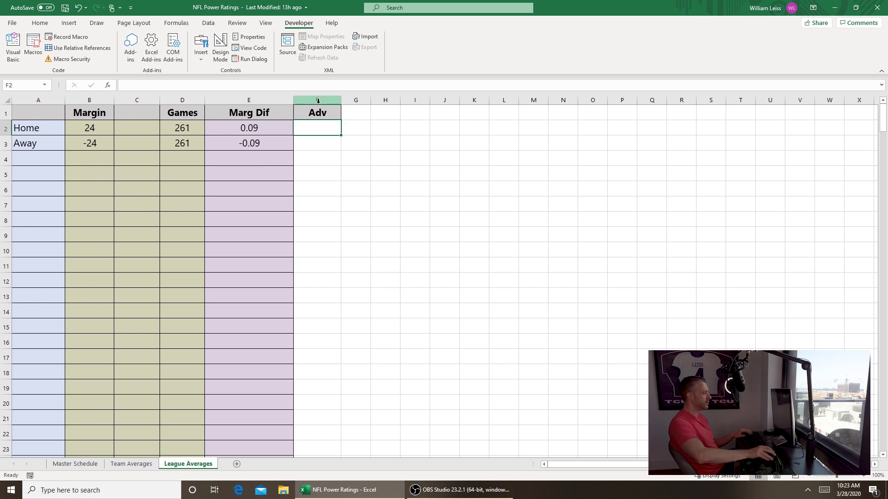
pyautogui.click(372, 124)
pyautogui.click(40, 23)
pyautogui.click(48, 59)
pyautogui.click(319, 113)
pyautogui.rightClick(323, 118)
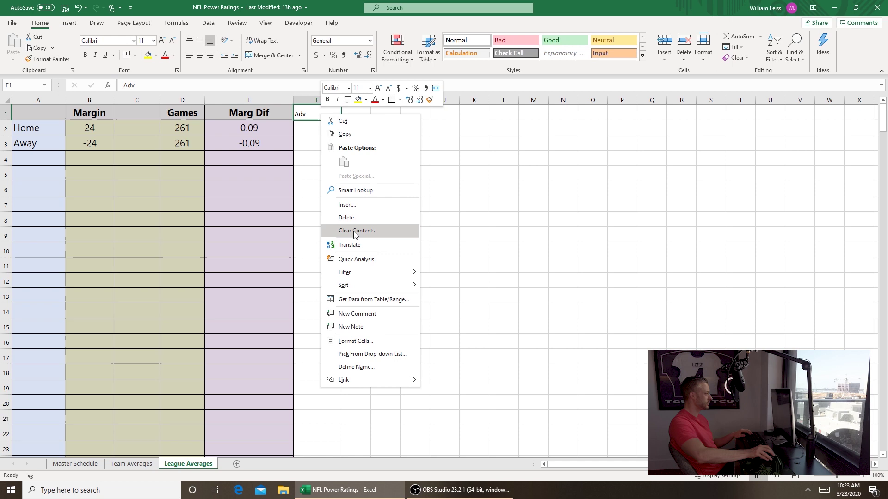
pyautogui.click(356, 203)
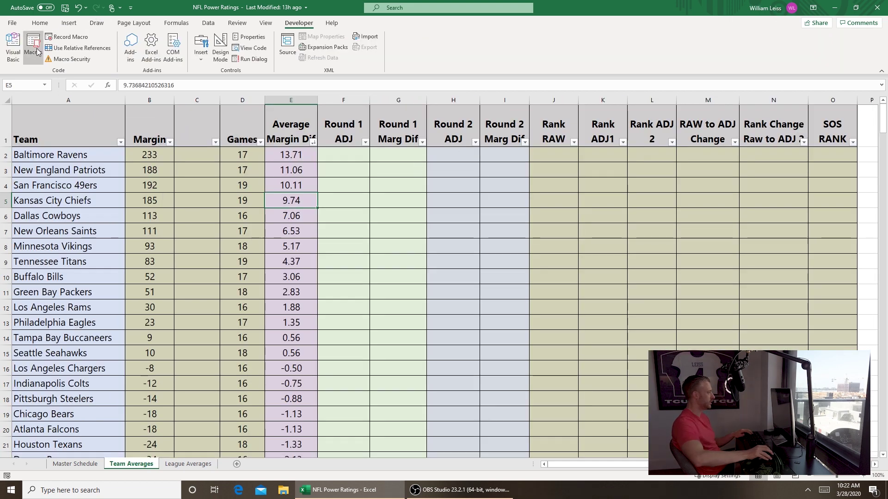
# View the workbook's macro code in the Visual Basic editor and return to the worksheet.
pyautogui.click(13, 51)
pyautogui.moveTo(202, 34); pyautogui.dragTo(235, 24)
pyautogui.hotkey('alt', 'q')
# Format the Round 1 and Round 2 ADJ and Marg Dif cells on the Team Averages sheet as Number.
pyautogui.moveTo(342, 153); pyautogui.dragTo(488, 432)
pyautogui.rightClick(487, 432)
pyautogui.click(490, 358)
pyautogui.click(246, 177)
pyautogui.click(397, 354)
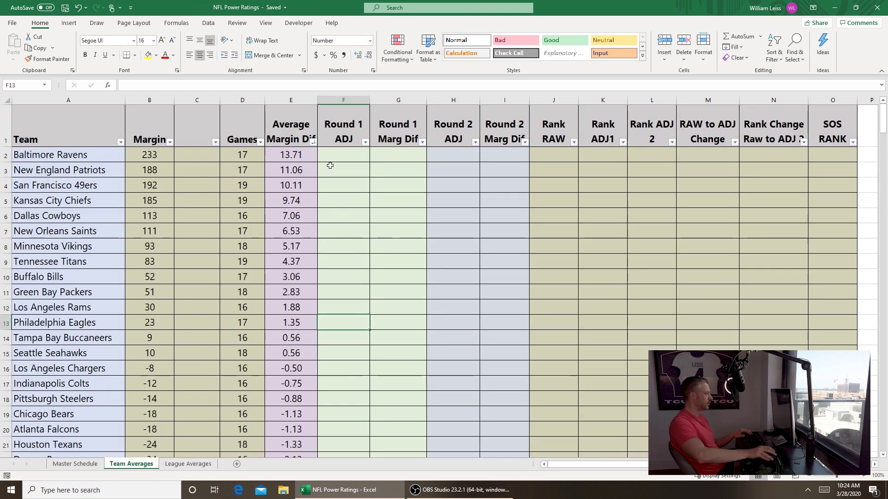
# Look over the Adjustment_Round_1 macro in the Visual Basic editor, then close the editor.
pyautogui.click(329, 166)
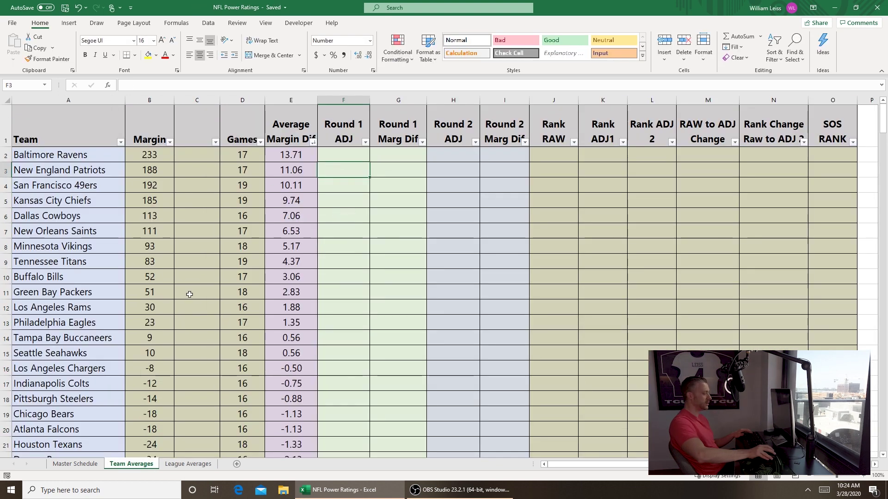
pyautogui.click(298, 23)
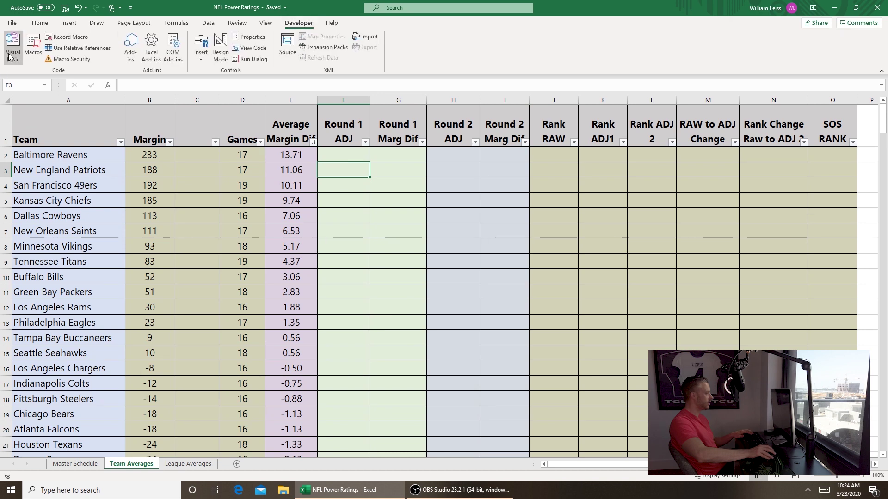
pyautogui.click(10, 50)
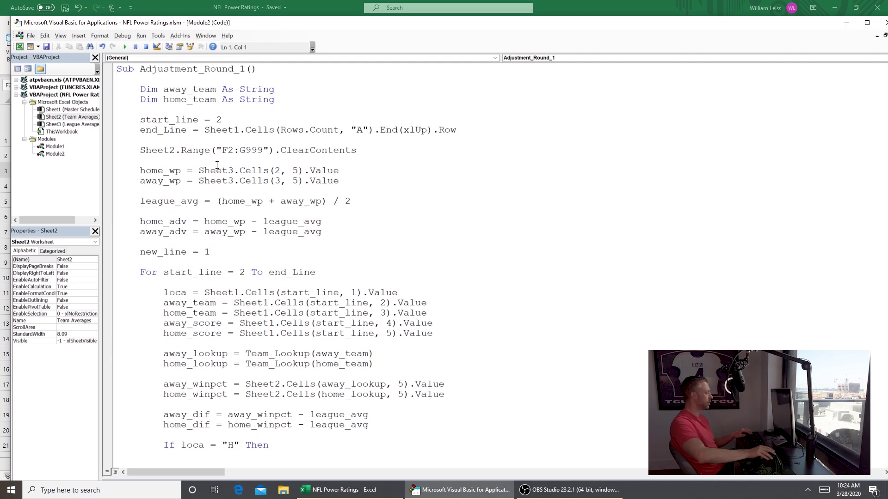
pyautogui.scroll(-4, 219, 168)
pyautogui.click(884, 22)
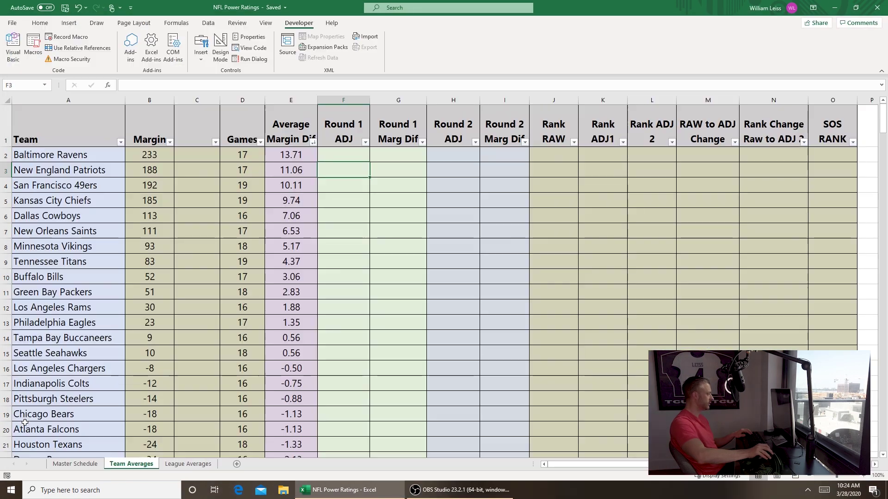
# Run the ADJ 1 macro from Master Schedule and check the Patriots' and Cowboys' Round 1 adjustments on Team Averages.
pyautogui.click(75, 464)
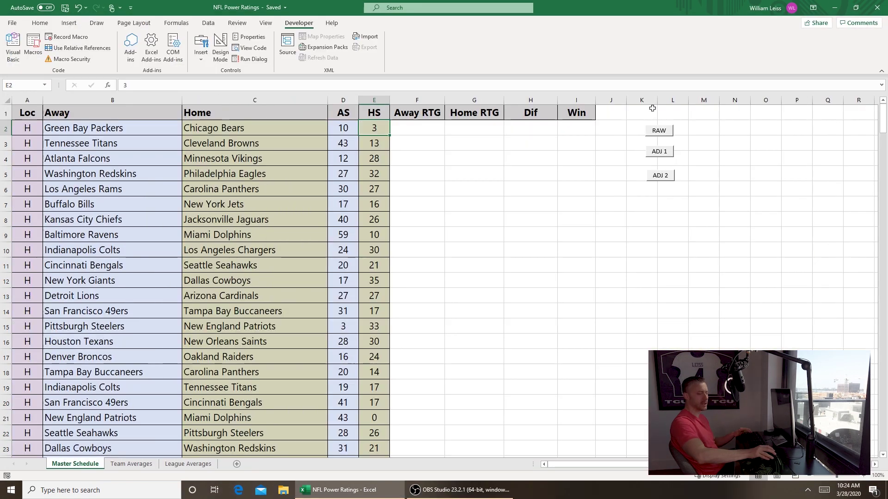
pyautogui.click(659, 153)
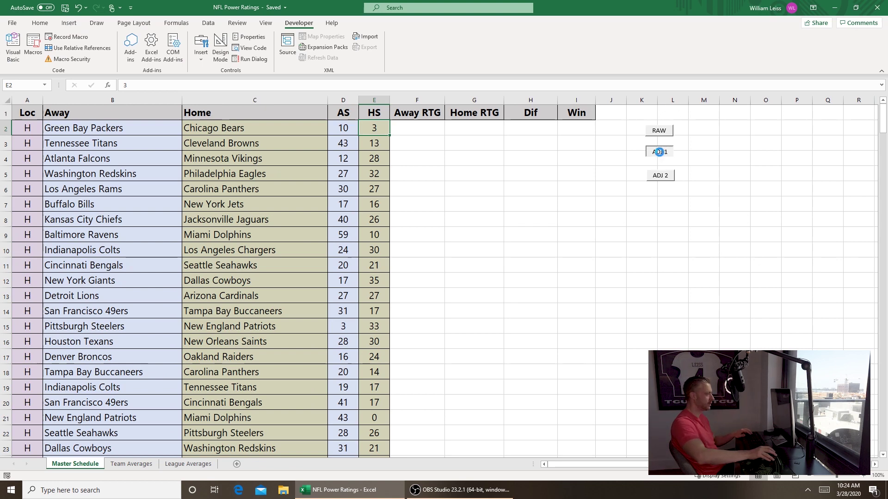
pyautogui.click(132, 464)
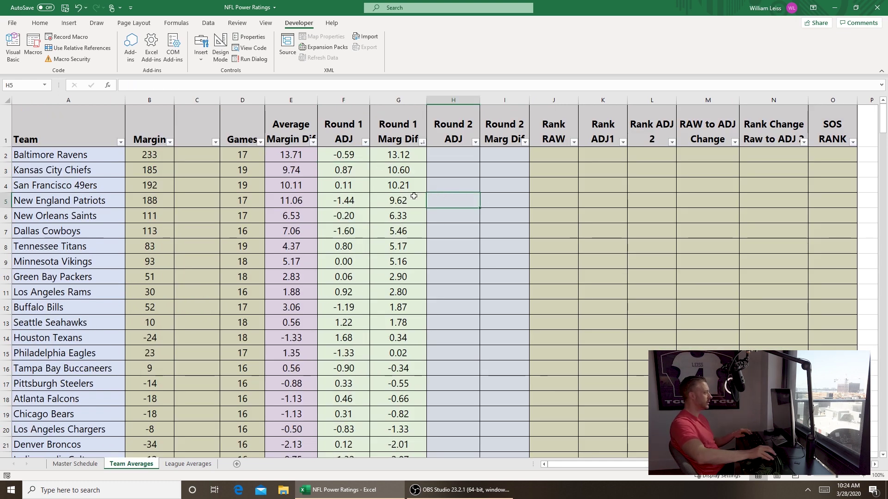
pyautogui.click(349, 200)
pyautogui.click(347, 234)
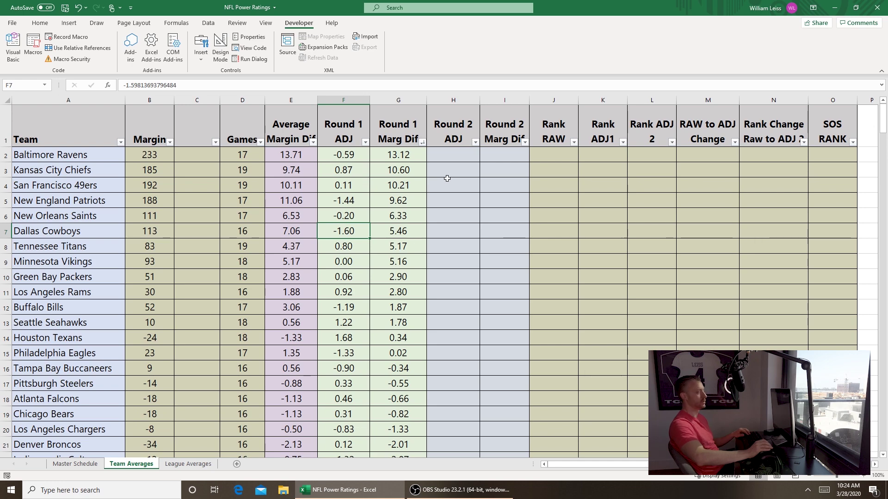
# Review how Adjustment_Round_1 computes and applies the opponent and home-field adjustments, then return to the workbook.
pyautogui.hotkey('alt', 'F11')
pyautogui.scroll(4, 274, 252)
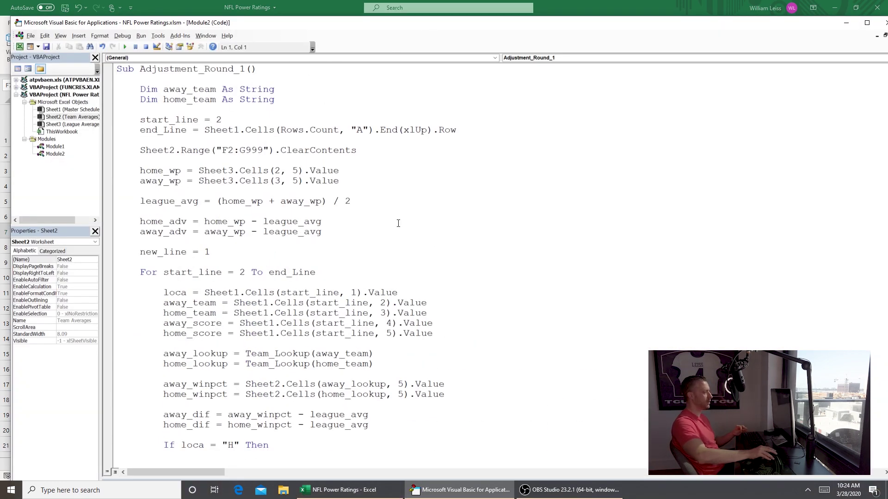
pyautogui.scroll(-9, 398, 224)
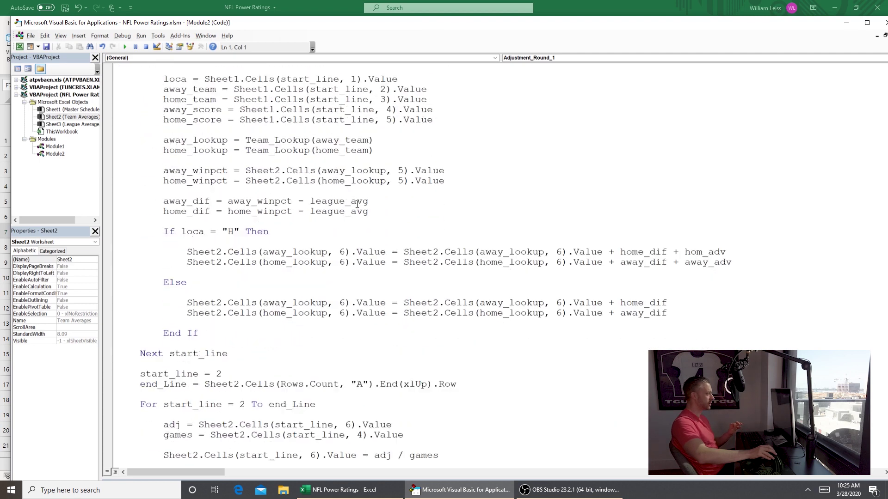
pyautogui.hotkey('alt', 'q')
pyautogui.click(491, 307)
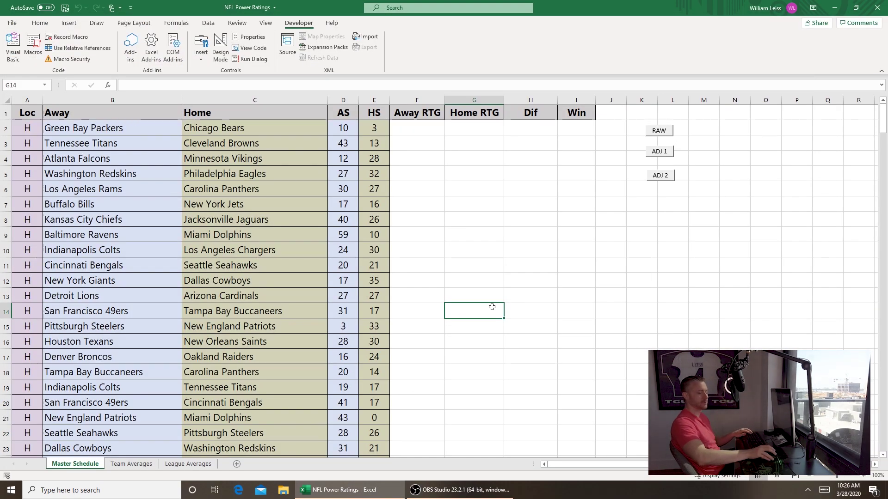
# Examine the Adjustment_Round_2 macro's column variables and adjustment loop, then close the code editor.
pyautogui.click(21, 47)
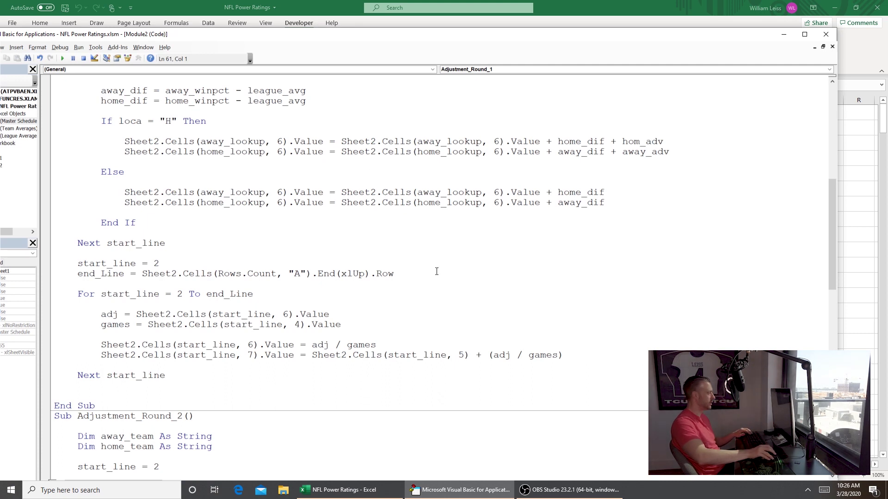
pyautogui.moveTo(232, 37); pyautogui.dragTo(270, 27)
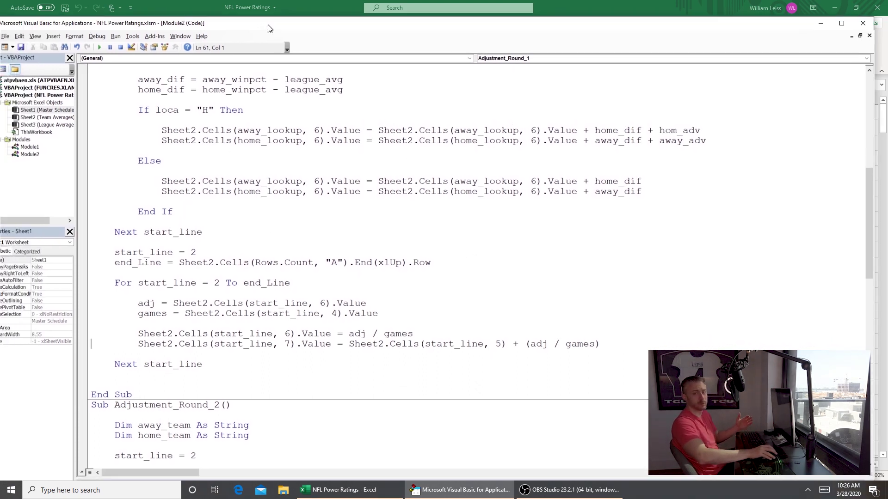
pyautogui.scroll(-10, 462, 208)
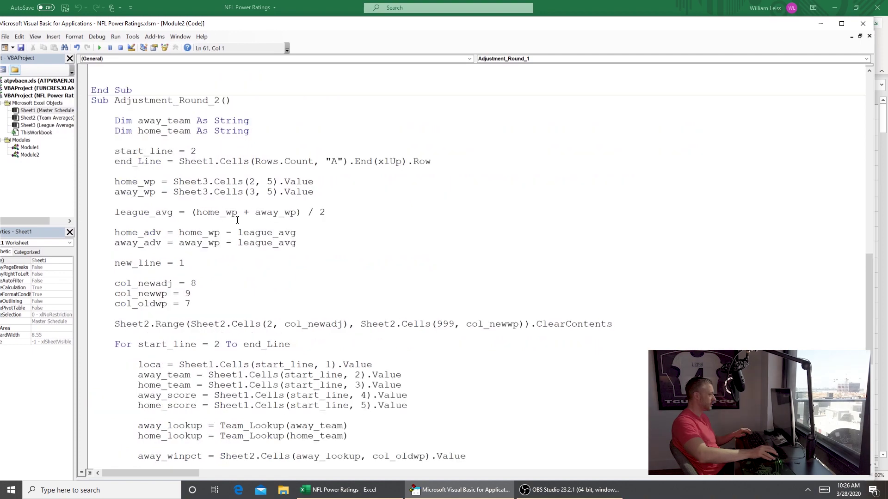
pyautogui.scroll(-2, 538, 256)
pyautogui.scroll(-10, 538, 256)
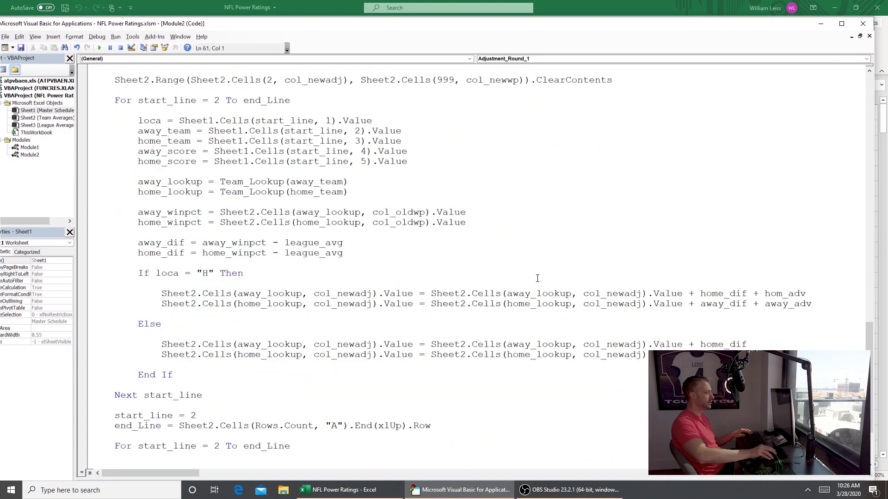
pyautogui.click(863, 23)
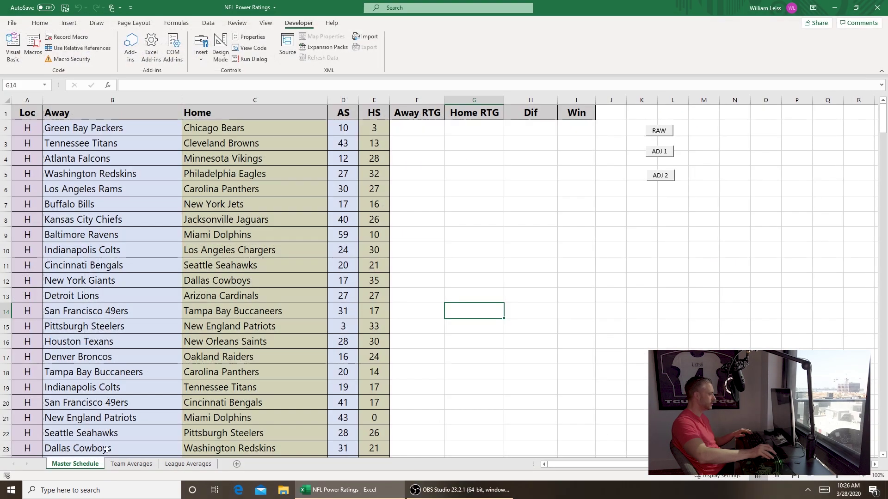
# Run the ADJ 2 macro, sort Team Averages by Round 2 Marg Dif from largest to smallest, and check the Dallas Cowboys row.
pyautogui.click(666, 176)
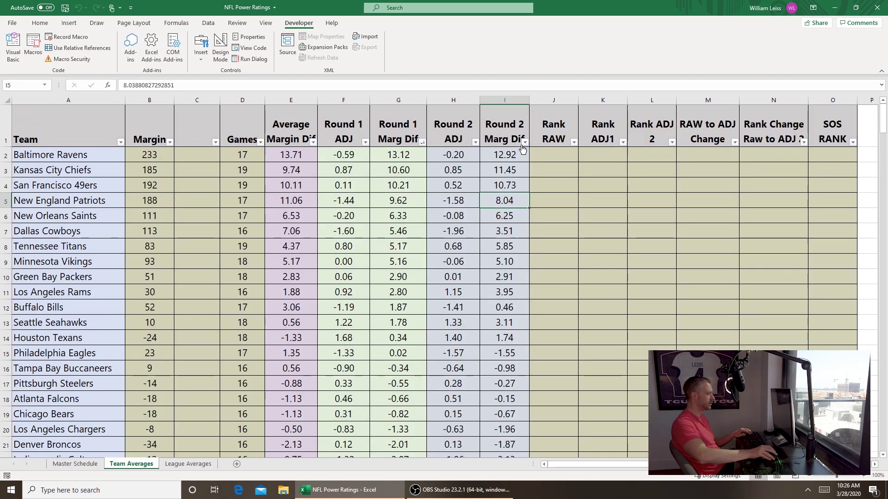
pyautogui.click(524, 144)
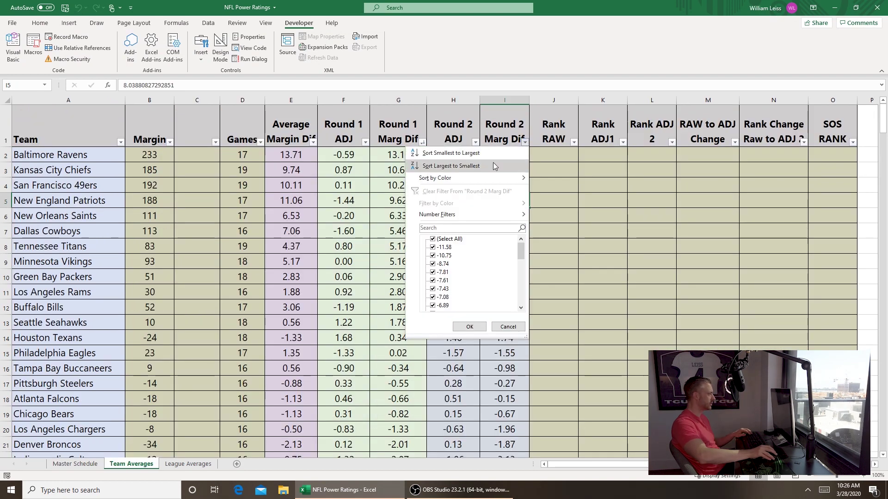
pyautogui.click(492, 160)
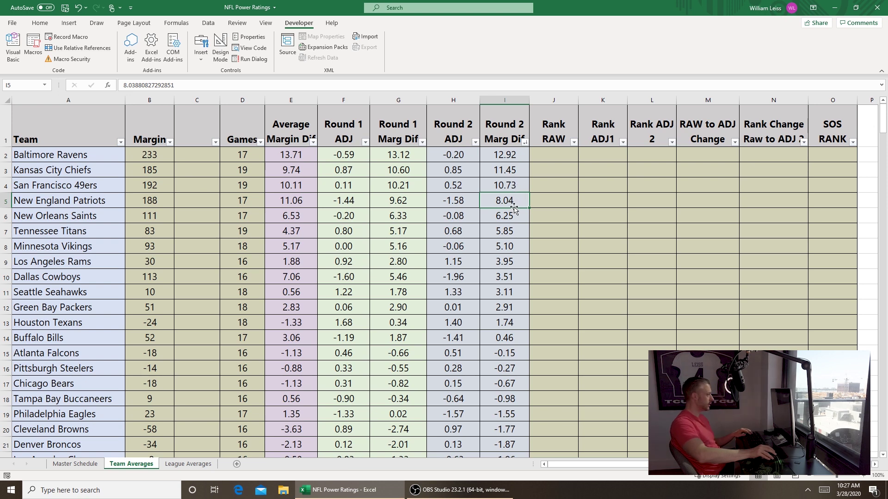
pyautogui.click(4, 278)
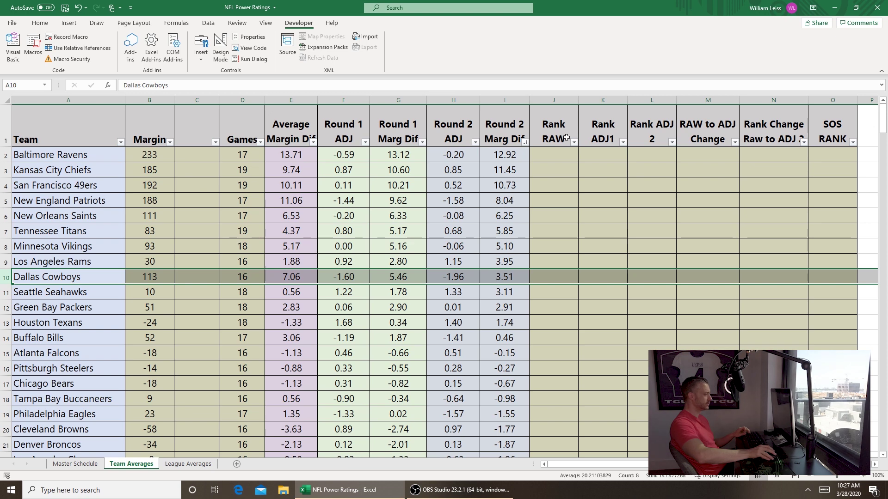
# Enter =RANK(E2,$E$2:$E$33,0) in J2 under Rank RAW and fill it down through all the team rows.
pyautogui.click(557, 155)
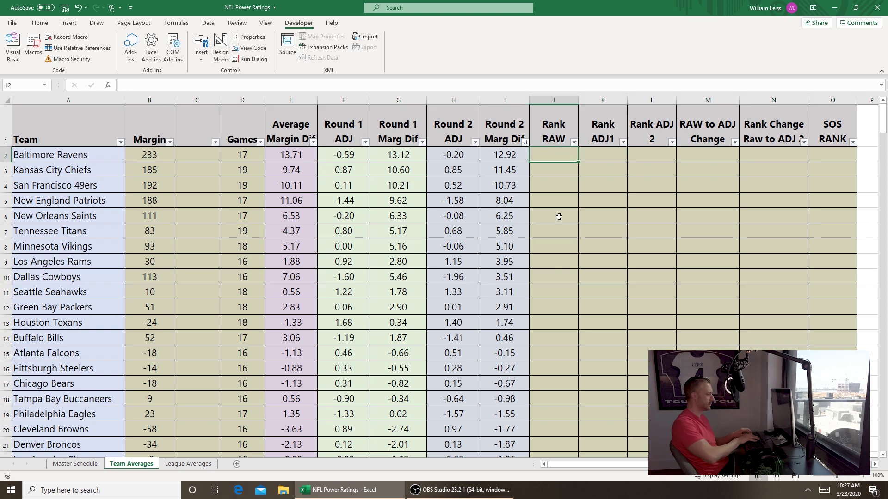
pyautogui.write('=RANK(')
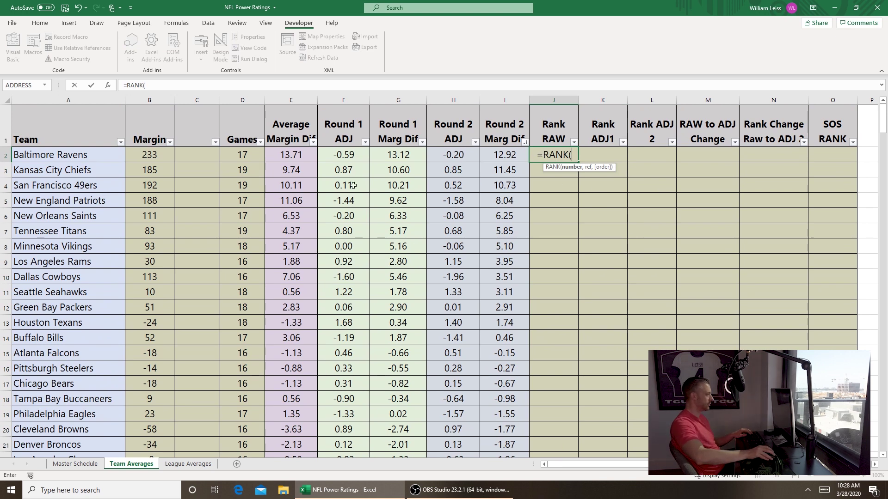
pyautogui.click(294, 158)
pyautogui.write(',')
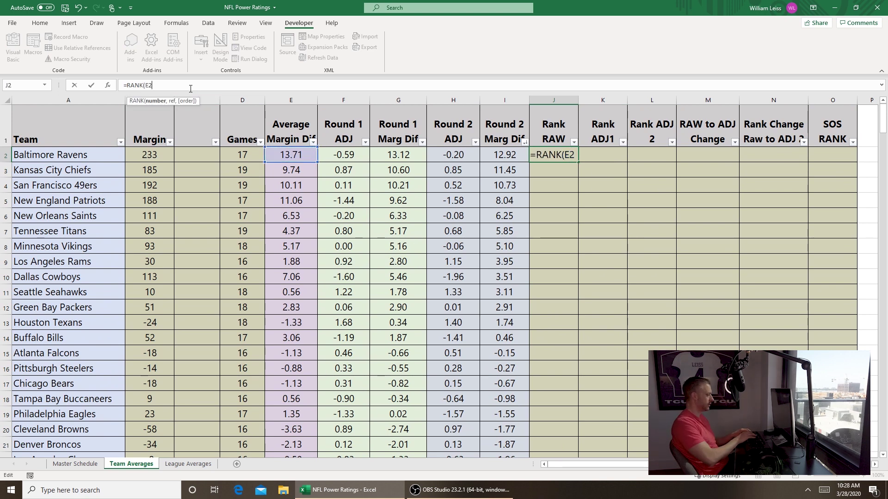
pyautogui.write('$E$2:')
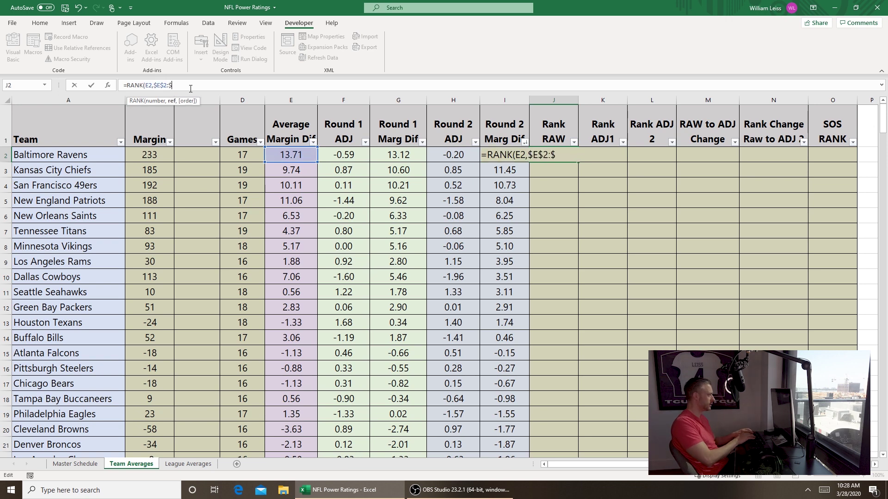
pyautogui.write('$E$33,0')
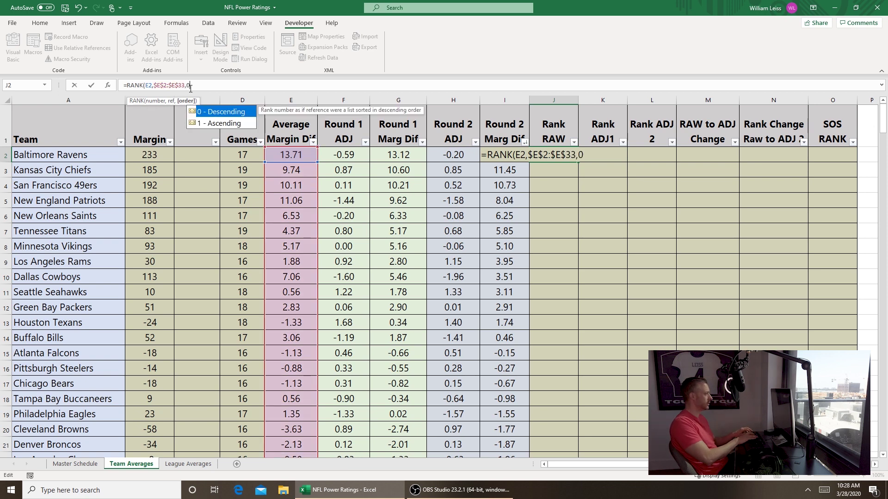
pyautogui.hotkey('shift', 'Return')
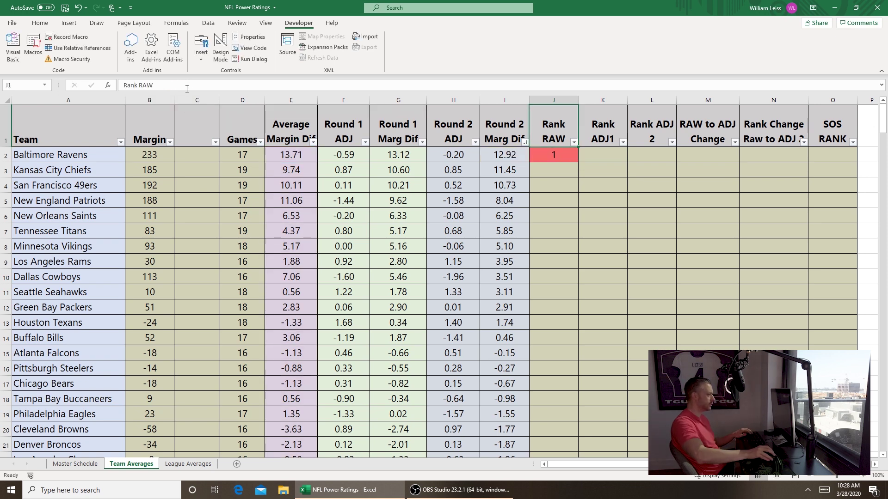
pyautogui.click(568, 162)
pyautogui.moveTo(578, 162); pyautogui.dragTo(574, 456)
pyautogui.scroll(4, 607, 202)
# Copy the Rank RAW formulas into the Rank ADJ1 column and change K2 to =RANK(G2,$G$2:$G$33,0).
pyautogui.hotkey('ctrl', 'c')
pyautogui.press('Right')
pyautogui.hotkey('ctrl', 'v')
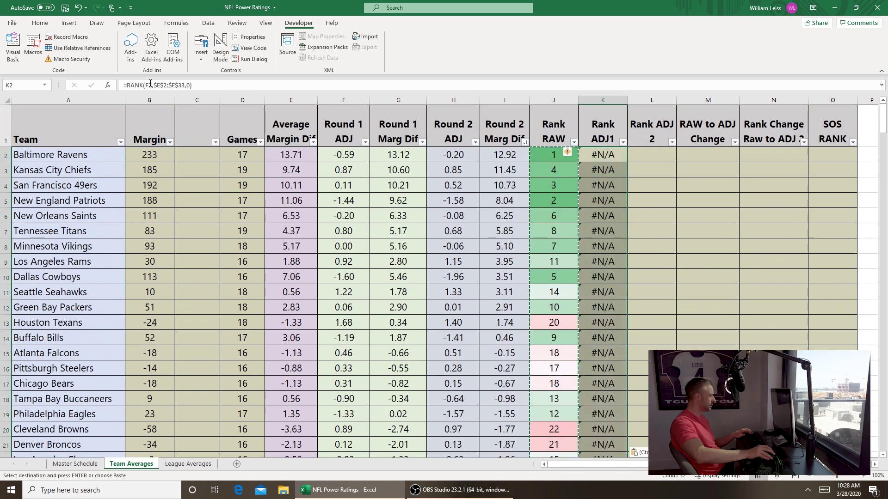
pyautogui.click(150, 85)
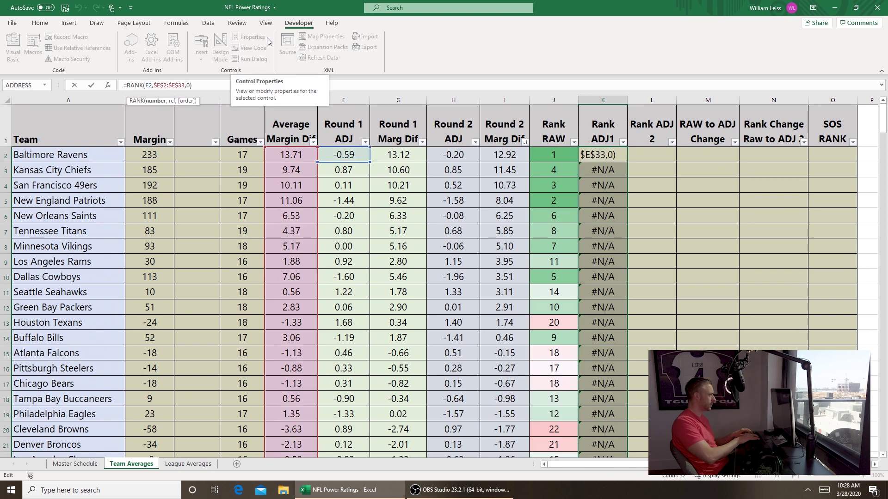
pyautogui.press('BackSpace')
pyautogui.press('Right')
pyautogui.press('Right')
pyautogui.press('Right')
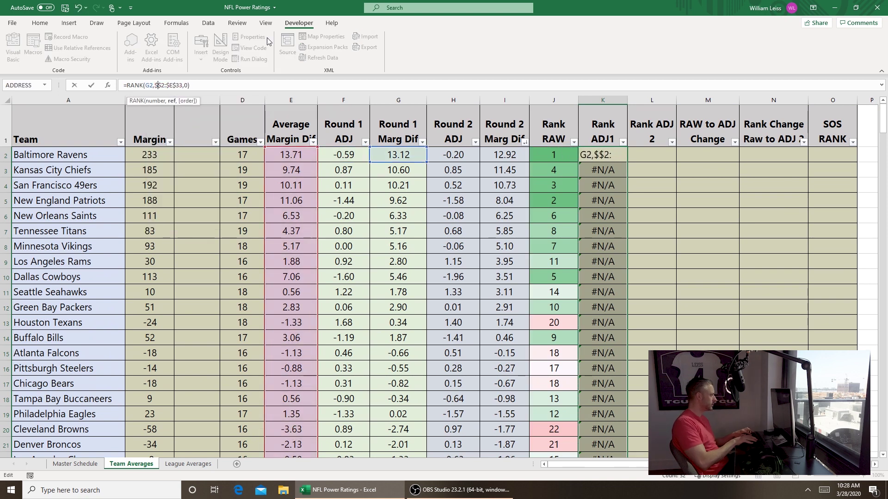
pyautogui.press('BackSpace')
pyautogui.write('G')
pyautogui.press('Right')
pyautogui.press('Right')
pyautogui.press('Right')
pyautogui.press('Right')
pyautogui.press('Right')
pyautogui.press('BackSpace')
pyautogui.write('G')
pyautogui.press('Return')
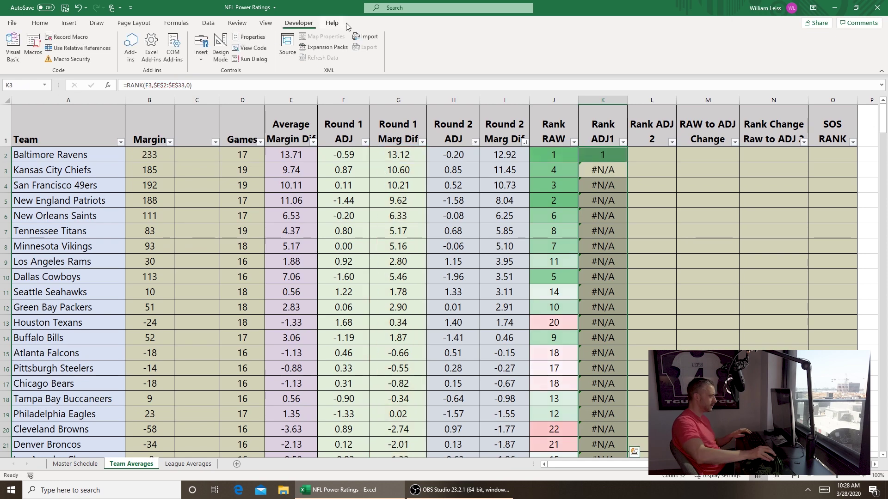
# Fill the corrected K2 rank formula down the Rank ADJ1 column to row 33.
pyautogui.click(606, 155)
pyautogui.moveTo(626, 162); pyautogui.dragTo(605, 439)
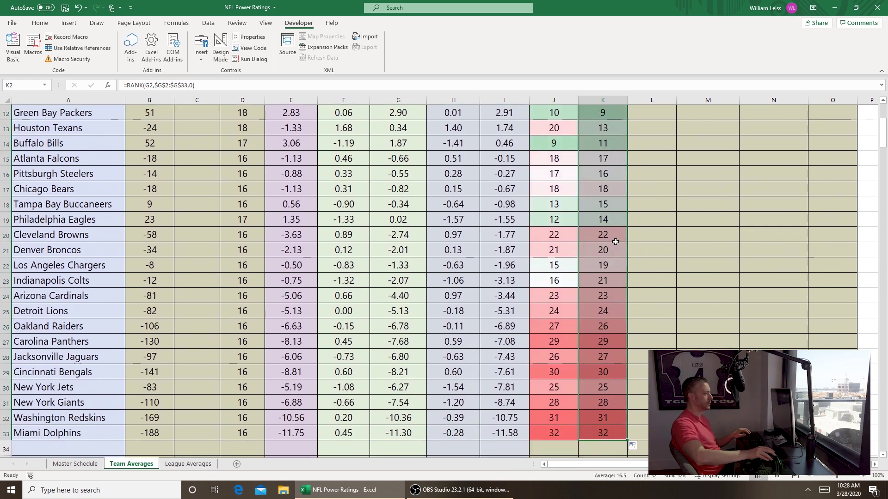
pyautogui.scroll(4, 624, 236)
# Copy the Rank ADJ1 formulas into the Rank ADJ 2 column and change L2 to =RANK(I2,$I$2:$I$33,0).
pyautogui.hotkey('ctrl', 'c')
pyautogui.click(652, 155)
pyautogui.hotkey('ctrl', 'v')
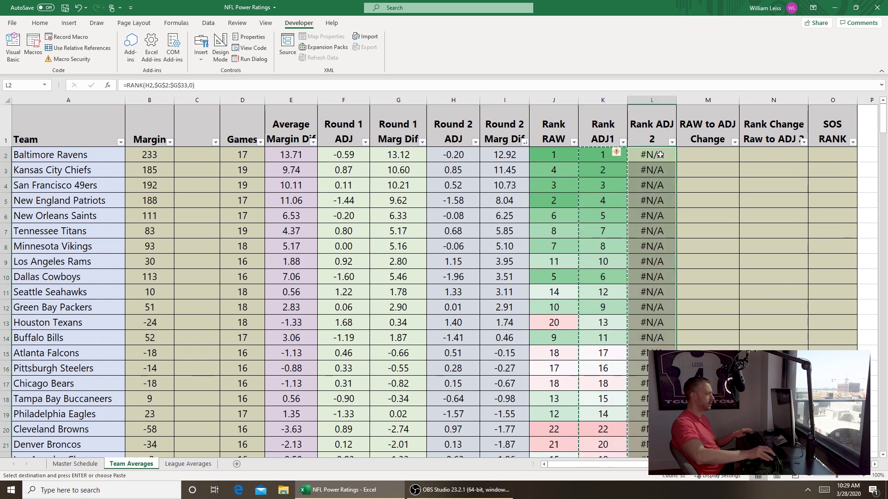
pyautogui.press('F2')
pyautogui.press('BackSpace')
pyautogui.write('I')
pyautogui.press('Right')
pyautogui.press('Right')
pyautogui.press('Right')
pyautogui.press('Delete')
pyautogui.write('I')
pyautogui.press('Right')
pyautogui.press('Right')
pyautogui.press('Right')
pyautogui.press('Right')
pyautogui.press('Delete')
pyautogui.write('I')
pyautogui.hotkey('ctrl', 'Return')
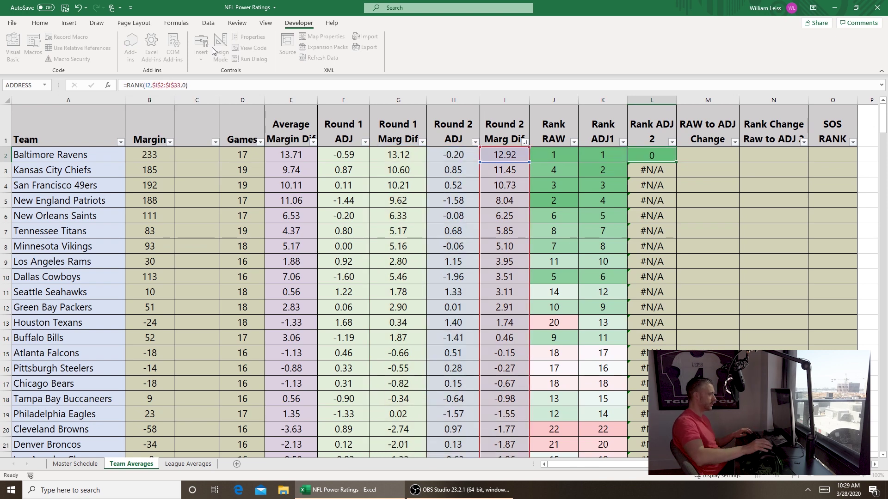
# Fill the corrected L2 rank formula down the Rank ADJ 2 column for all teams.
pyautogui.press('Down')
pyautogui.click(653, 156)
pyautogui.doubleClick(676, 161)
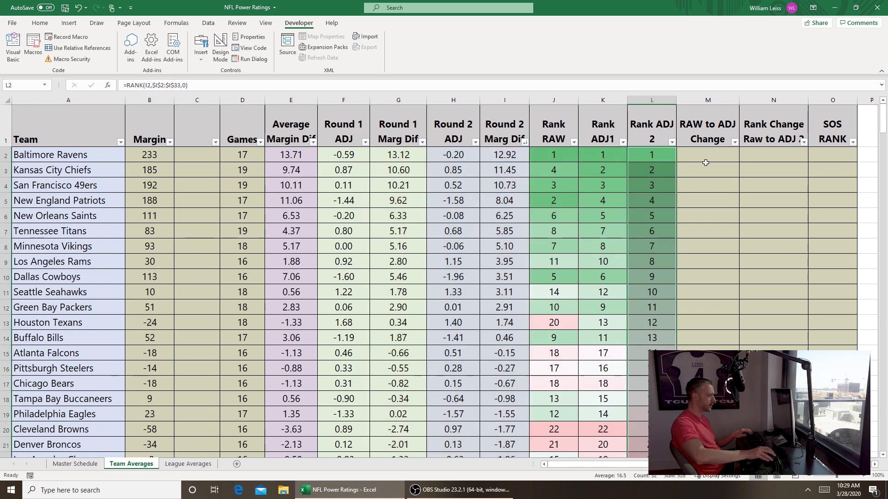
# Enter =I2-E2 in M2 to calculate the RAW to ADJ Change for the first team.
pyautogui.click(704, 158)
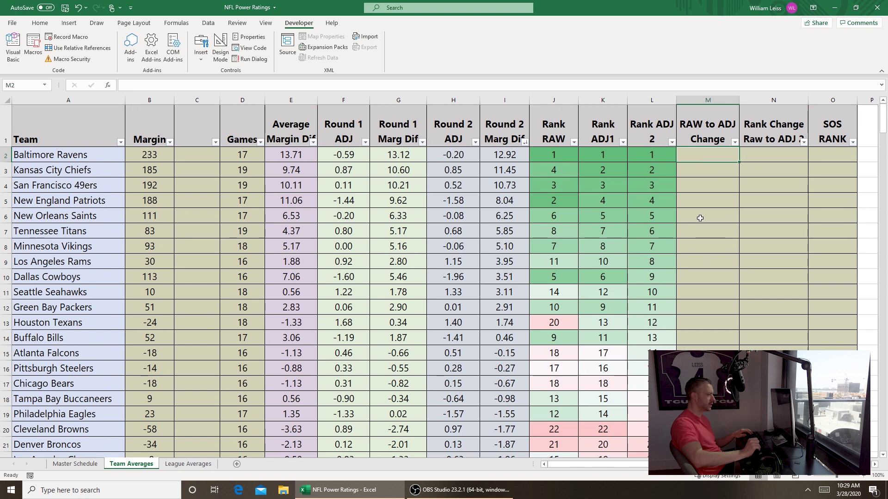
pyautogui.write('=')
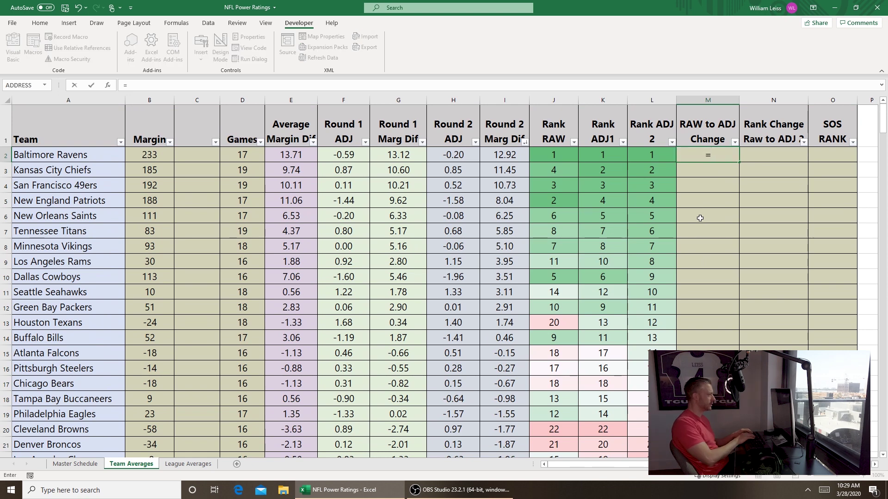
pyautogui.write('I2')
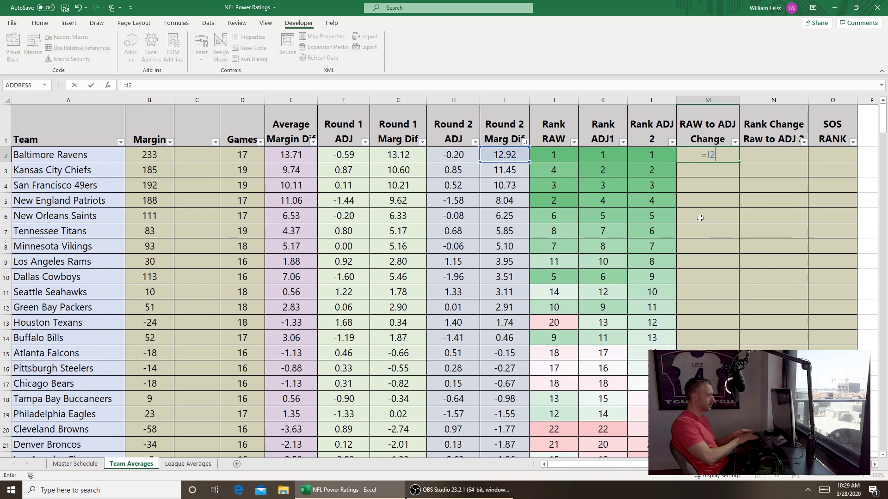
pyautogui.write('-E2')
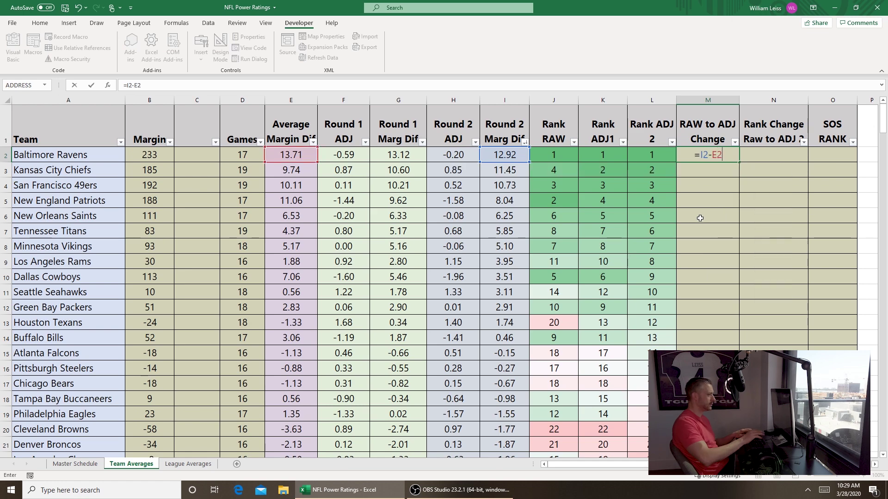
pyautogui.press('Return')
# Format M2 as a Number with 2 decimal places and fill its formula down the RAW to ADJ Change column.
pyautogui.rightClick(715, 154)
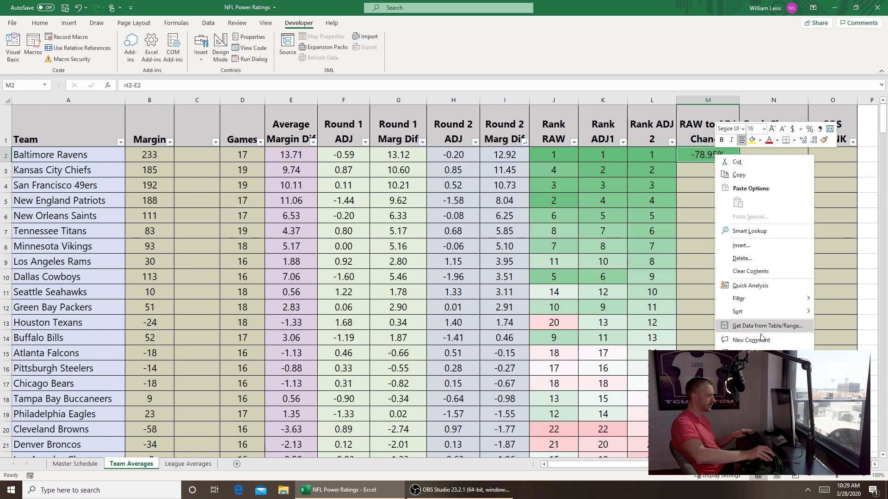
pyautogui.click(740, 318)
pyautogui.click(414, 168)
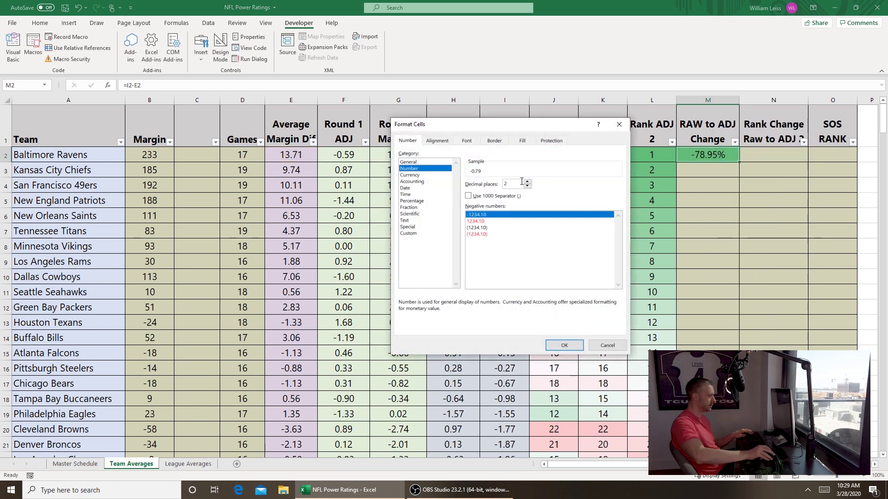
pyautogui.click(564, 346)
# Enter =L2-J2 in N2 for the rank change from raw to ADJ 2 and fill it down all team rows.
pyautogui.click(773, 155)
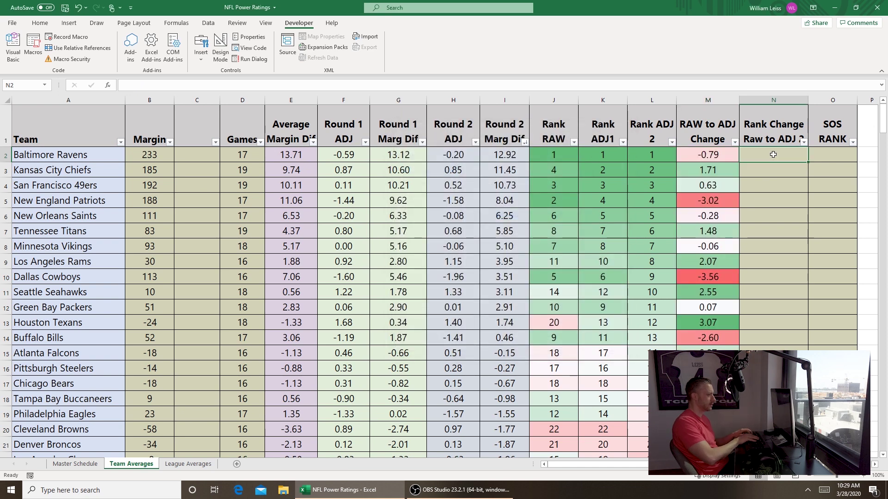
pyautogui.write('=L2-J2')
pyautogui.click(788, 153)
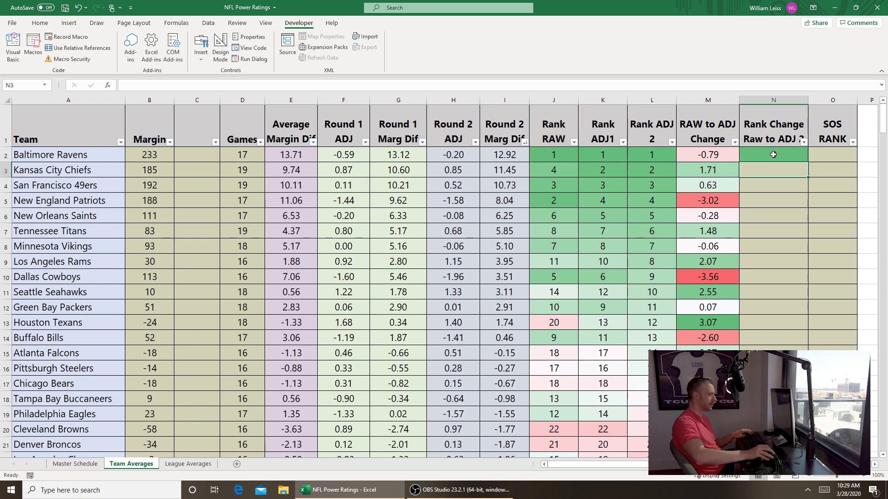
pyautogui.moveTo(809, 164); pyautogui.dragTo(796, 458)
pyautogui.scroll(4, 740, 277)
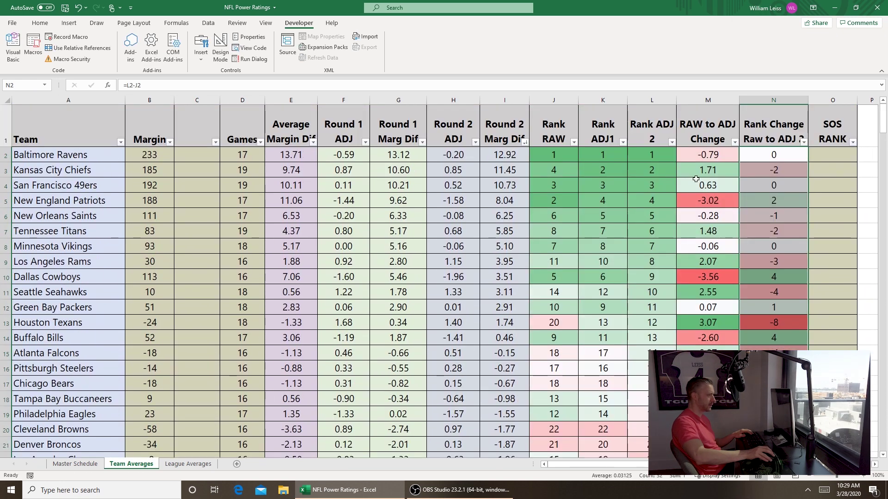
# Sort the teams by RAW to ADJ Change from largest to smallest and inspect the Houston Texans' raw rank and raw and Round 2 margins.
pyautogui.click(703, 185)
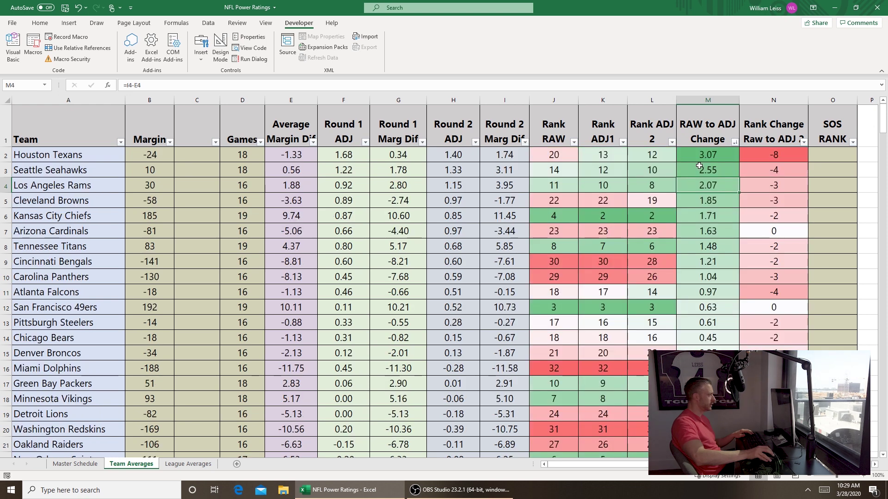
pyautogui.click(562, 155)
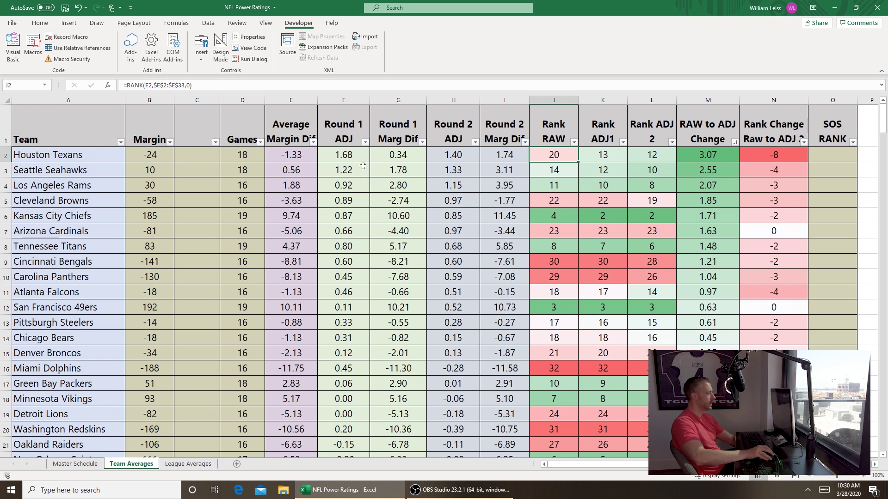
pyautogui.click(295, 156)
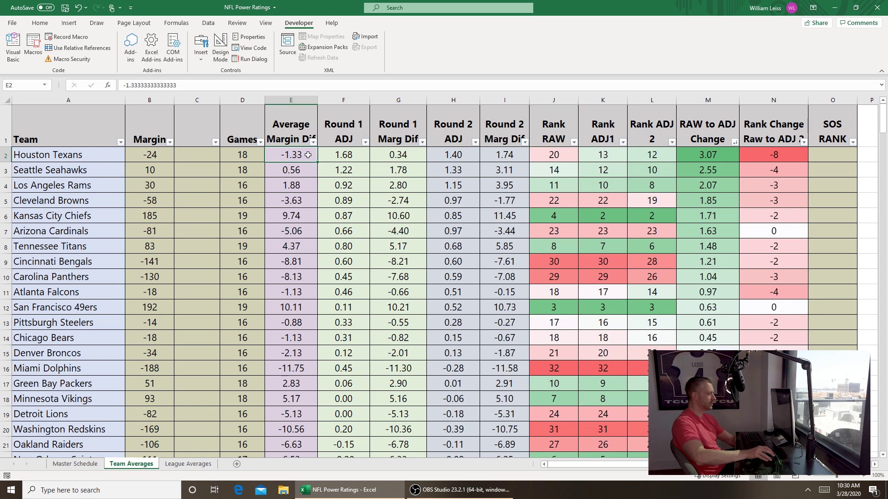
pyautogui.click(497, 159)
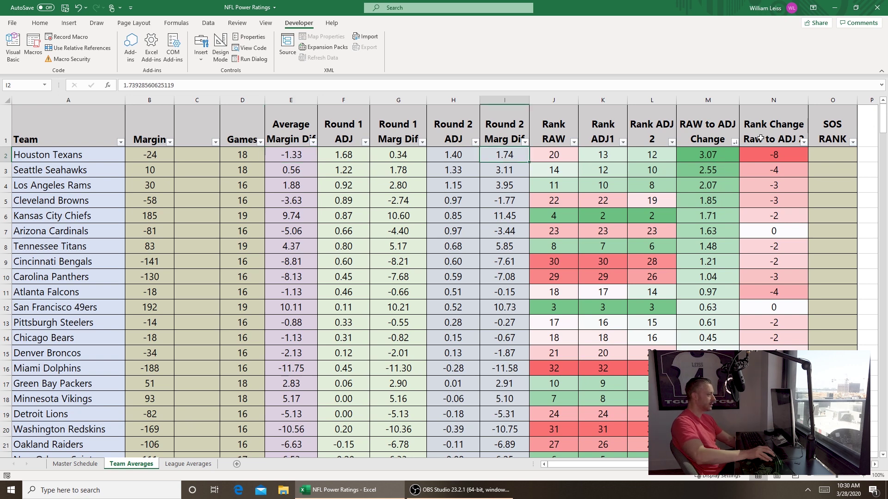
# Sort the teams by RAW to ADJ Change from smallest to largest and inspect the Cowboys' and Patriots' changes.
pyautogui.click(733, 142)
pyautogui.click(725, 154)
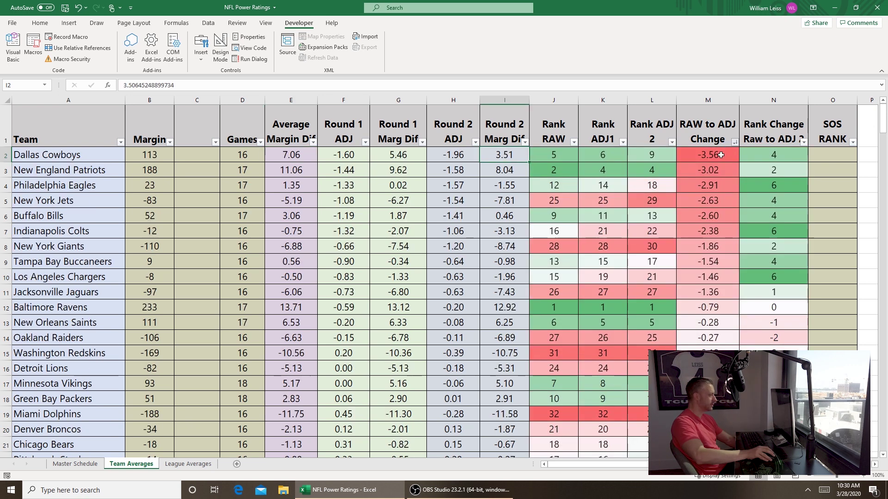
pyautogui.click(720, 156)
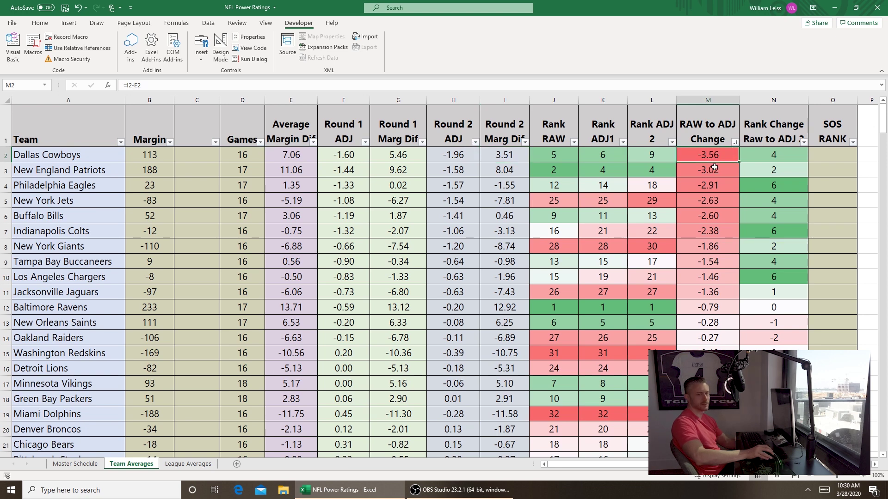
pyautogui.click(715, 167)
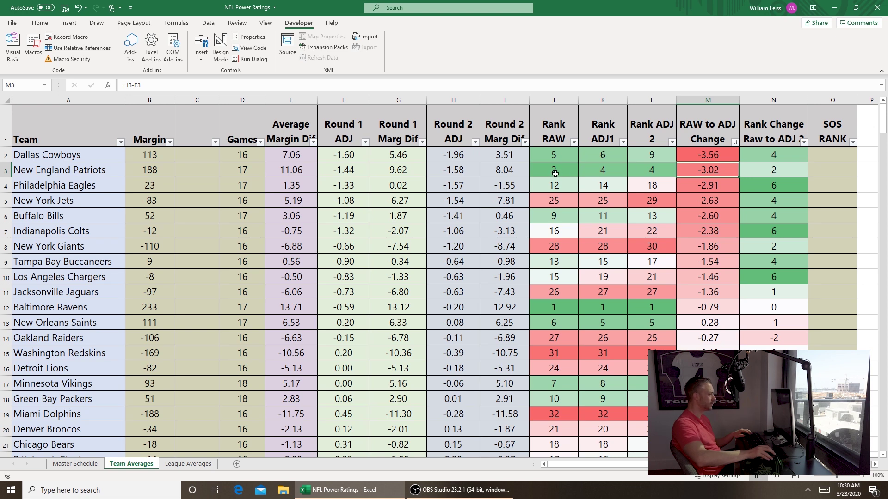
# Sort the teams by the raw to ADJ 2 rank change from largest to smallest.
pyautogui.click(789, 165)
pyautogui.click(803, 142)
pyautogui.click(762, 150)
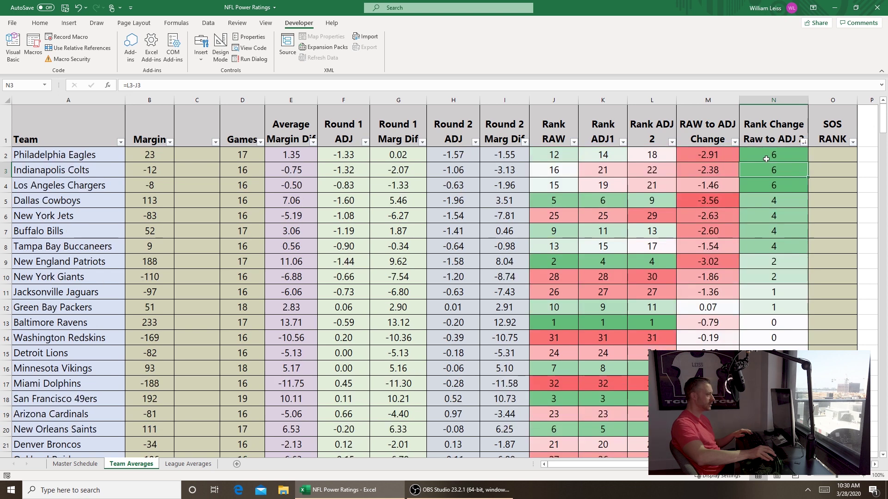
# Sort the teams by Rank Change Raw to ADJ 2 from smallest to largest and inspect the Carolina Panthers' row.
pyautogui.click(768, 155)
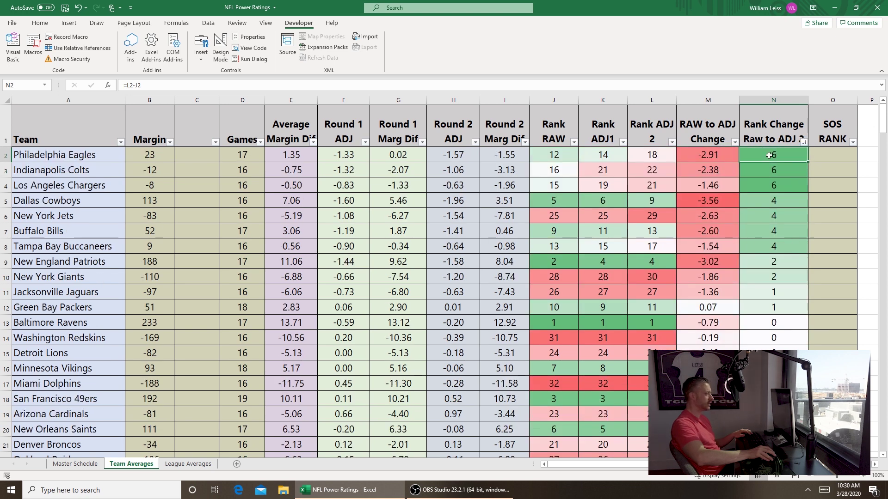
pyautogui.hotkey('ctrl', 'shift', 'Down')
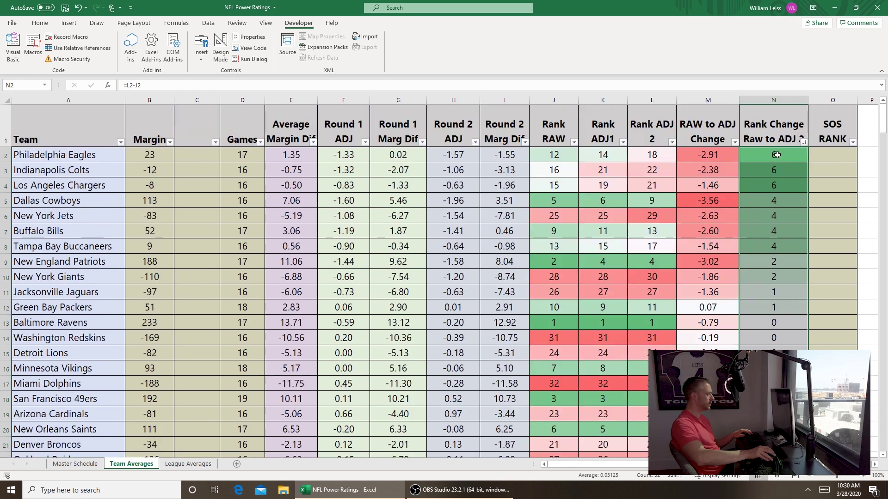
pyautogui.click(783, 186)
pyautogui.click(803, 142)
pyautogui.click(775, 153)
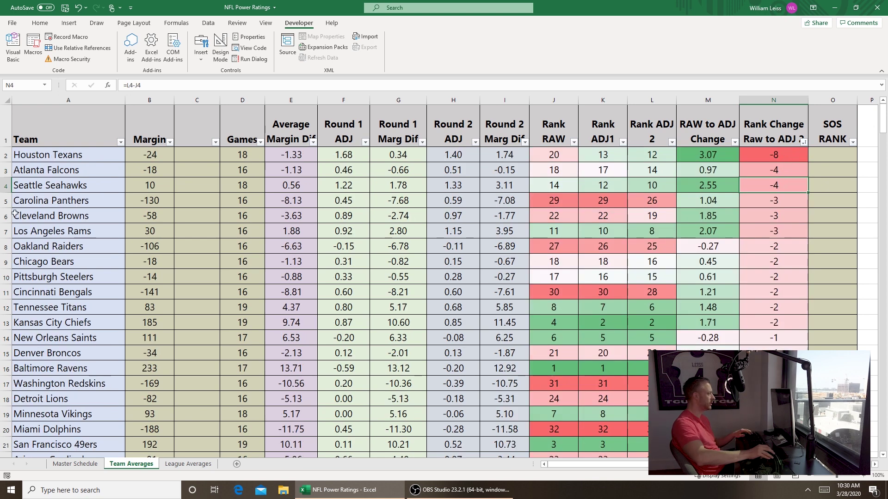
pyautogui.click(6, 201)
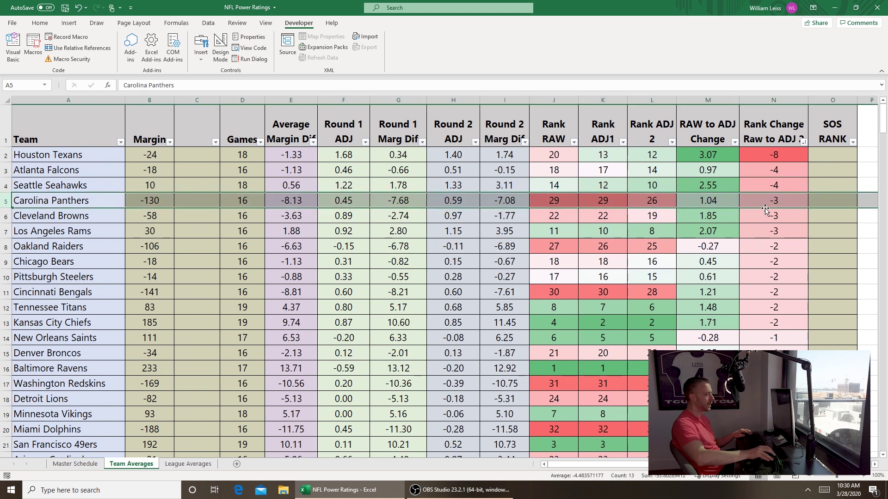
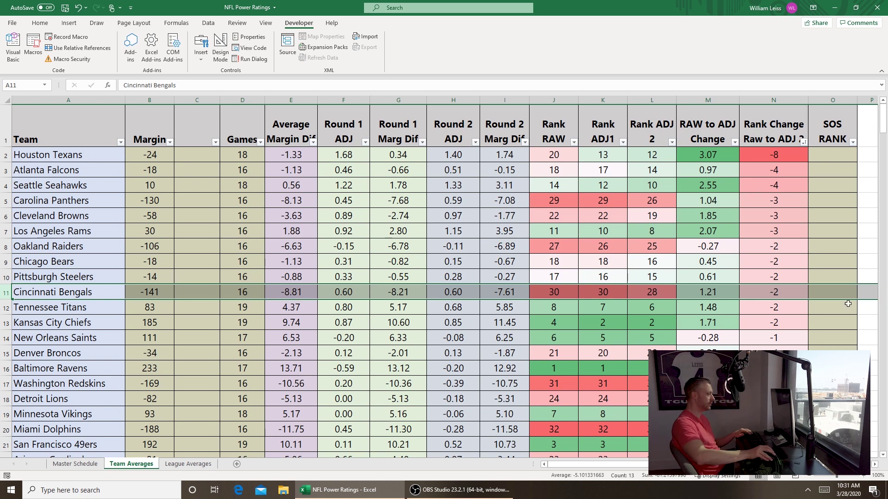
# Enter =RANK(H2,$H$2:$H$33,0) in O2 for the SOS rank and fill it down all team rows.
pyautogui.click(829, 156)
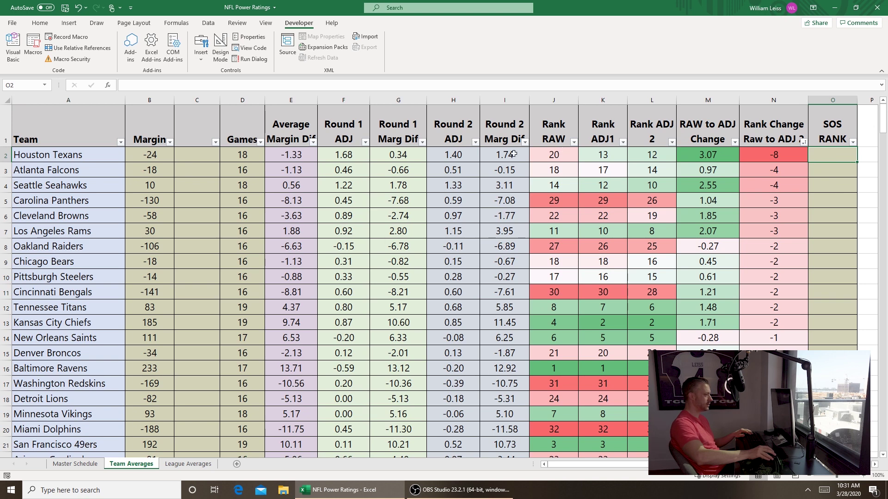
pyautogui.write('=')
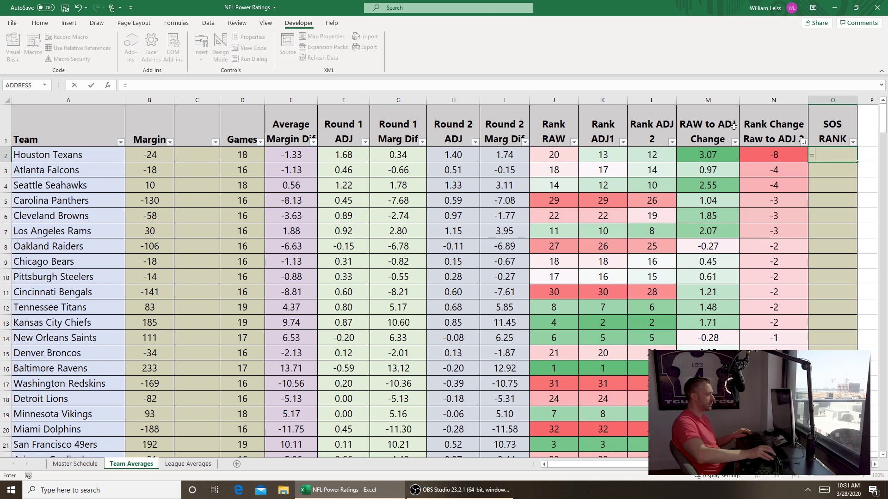
pyautogui.write('RANK(')
pyautogui.press('Left')
pyautogui.press('Left')
pyautogui.press('Left')
pyautogui.press('Left')
pyautogui.press('Left')
pyautogui.press('Left')
pyautogui.press('Left')
pyautogui.write(',$H$2:$H$33,0)')
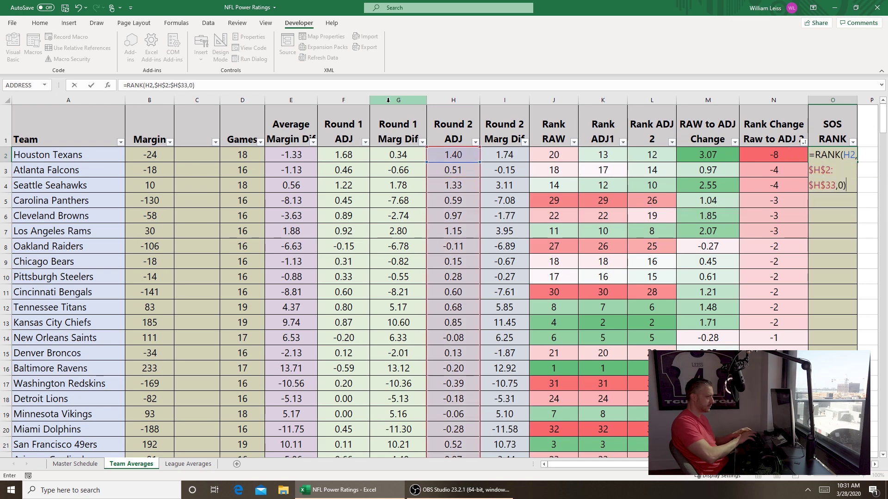
pyautogui.press('Return')
pyautogui.click(845, 152)
pyautogui.moveTo(856, 162); pyautogui.dragTo(846, 461)
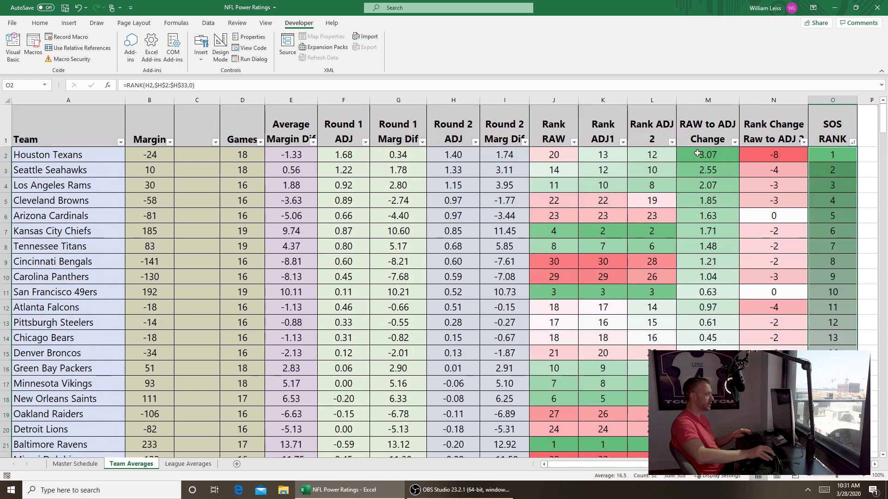
# Sort the teams by SOS RANK from largest to smallest and inspect the Redskins, Dolphins, Giants and Jets rows and the Cowboys' ADJ 2 rank.
pyautogui.click(852, 142)
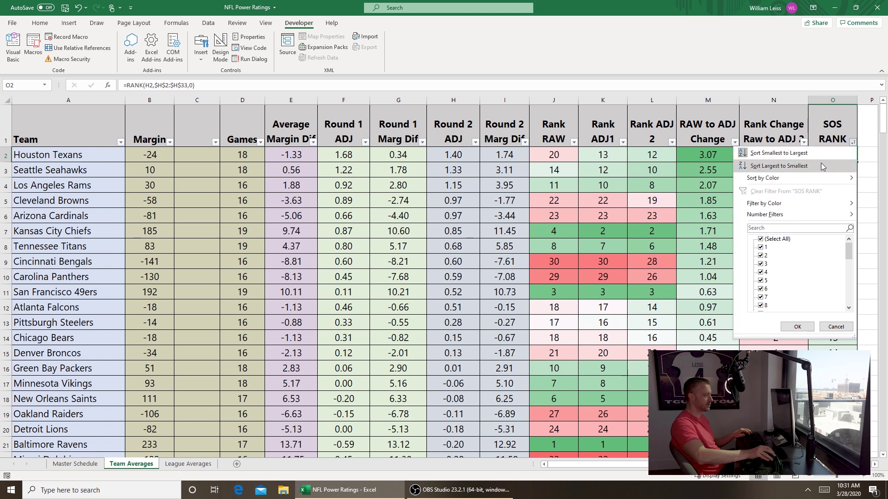
pyautogui.click(821, 164)
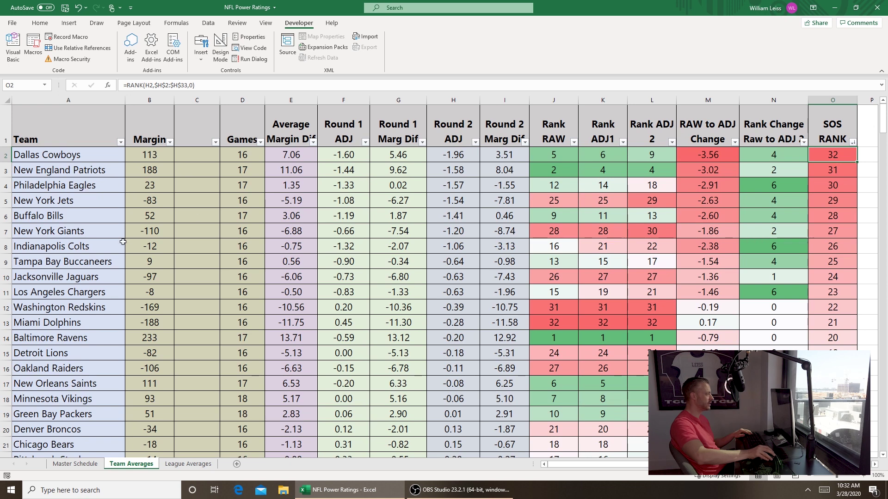
pyautogui.click(83, 307)
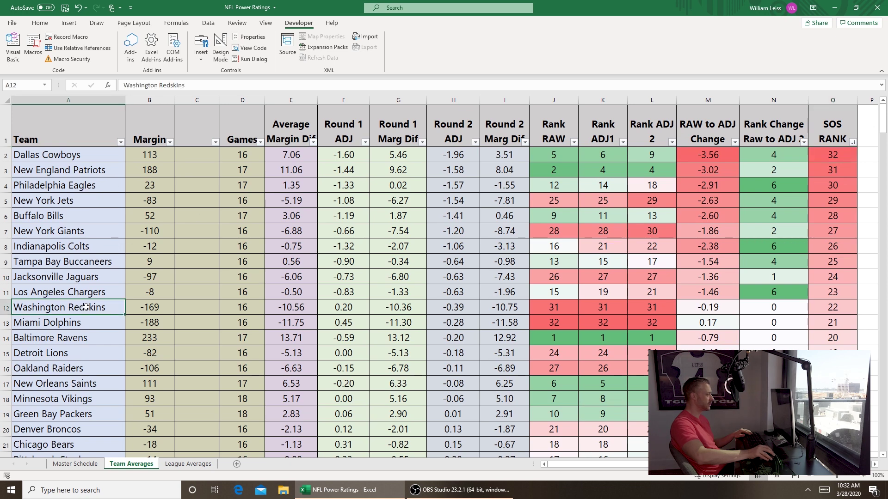
pyautogui.click(6, 308)
pyautogui.click(7, 322)
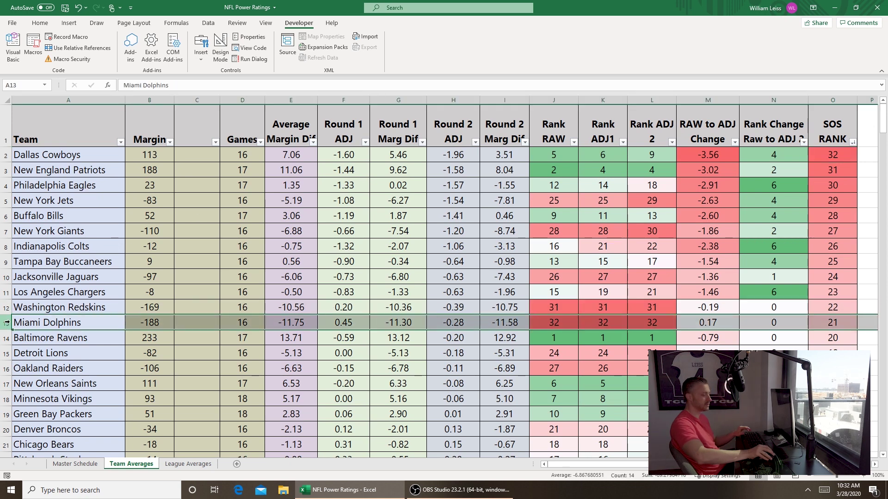
pyautogui.click(4, 230)
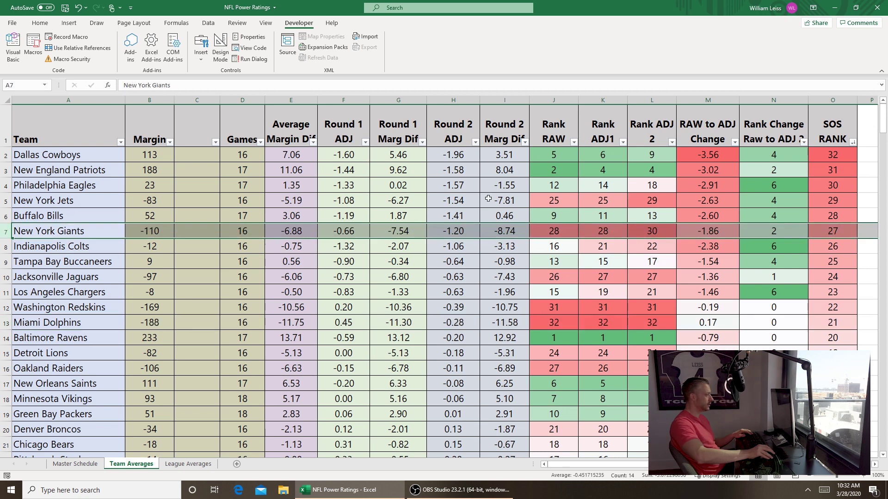
pyautogui.click(6, 200)
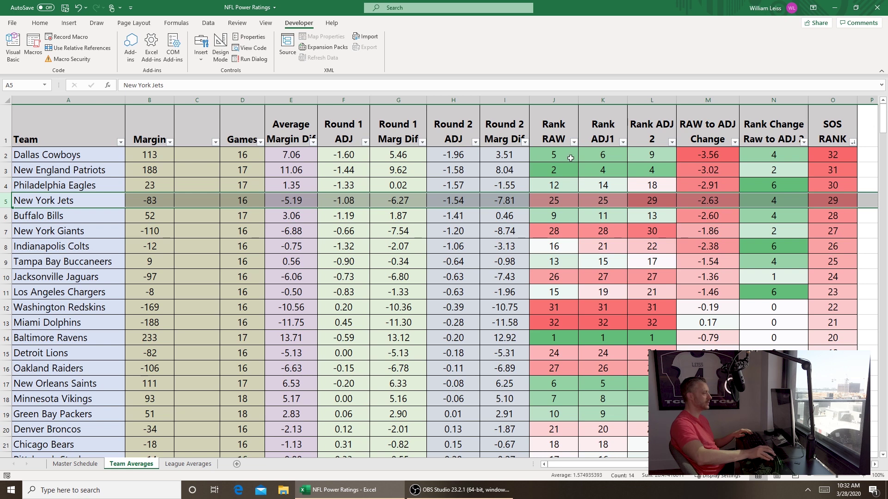
pyautogui.click(645, 154)
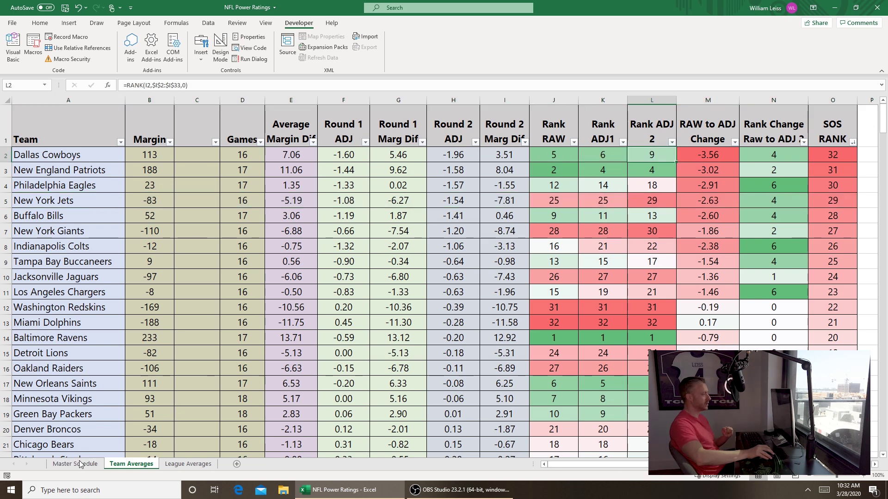
# Add a new worksheet after Team Averages and name it Prediction.
pyautogui.click(236, 464)
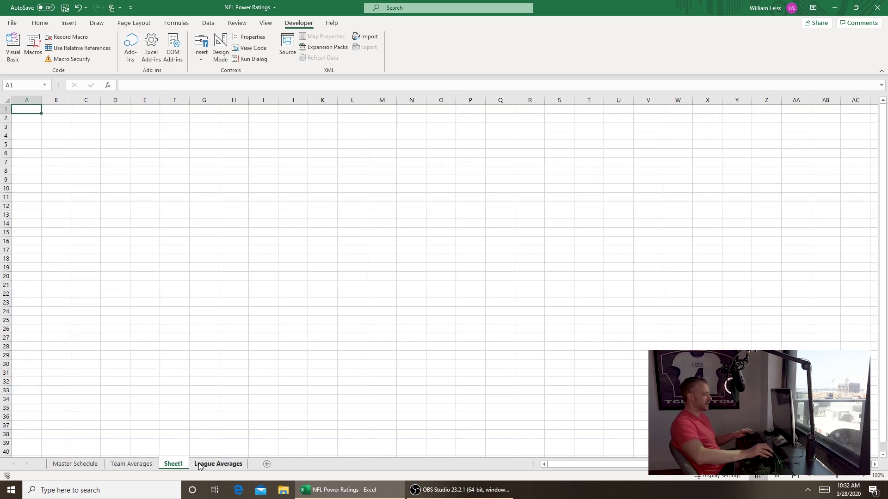
pyautogui.rightClick(167, 469)
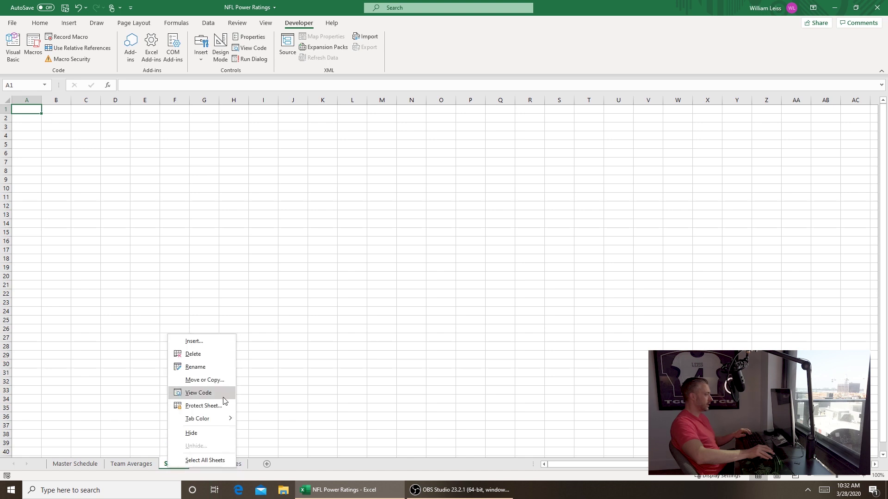
pyautogui.click(213, 367)
pyautogui.write('Prediction')
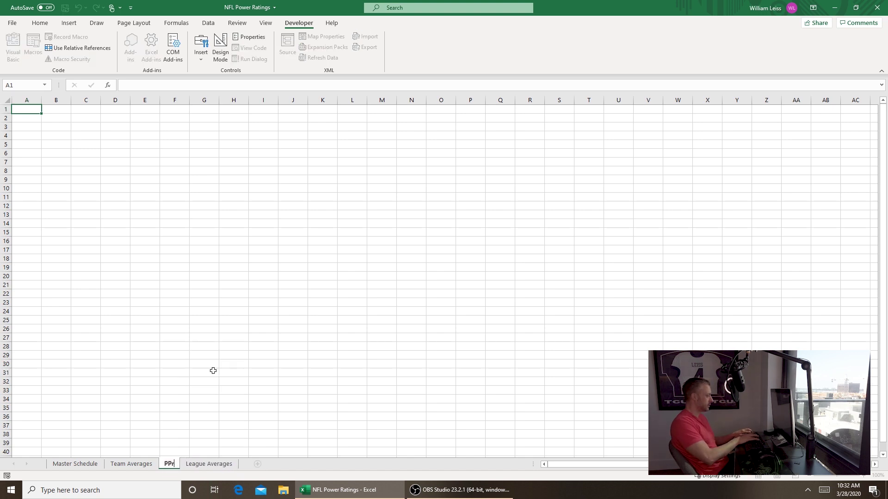
# Widen column D and enter Dallas Cowboys in D4 and Houston Texans in D5 of the Prediction sheet.
pyautogui.click(170, 138)
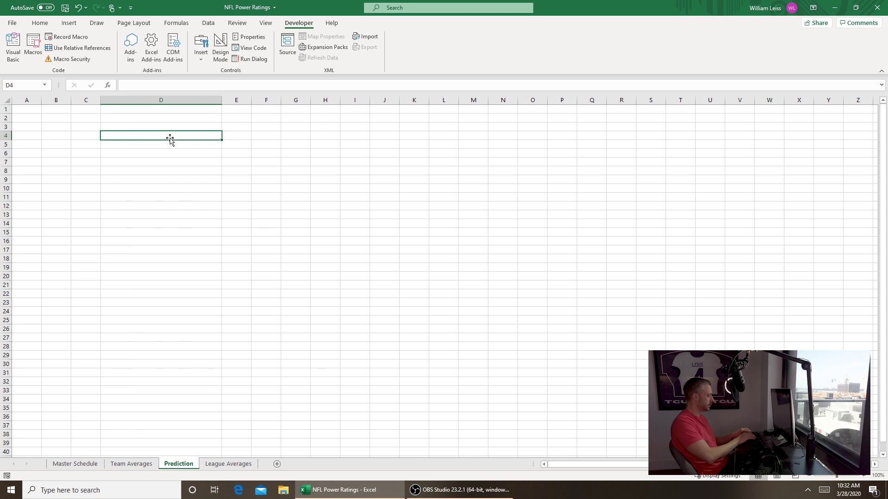
pyautogui.write('Dallas Co')
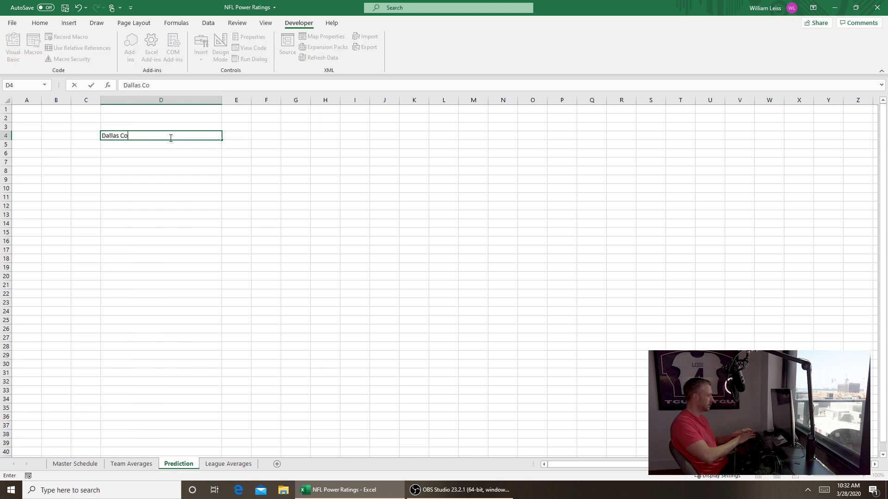
pyautogui.write('wboys')
pyautogui.press('Return')
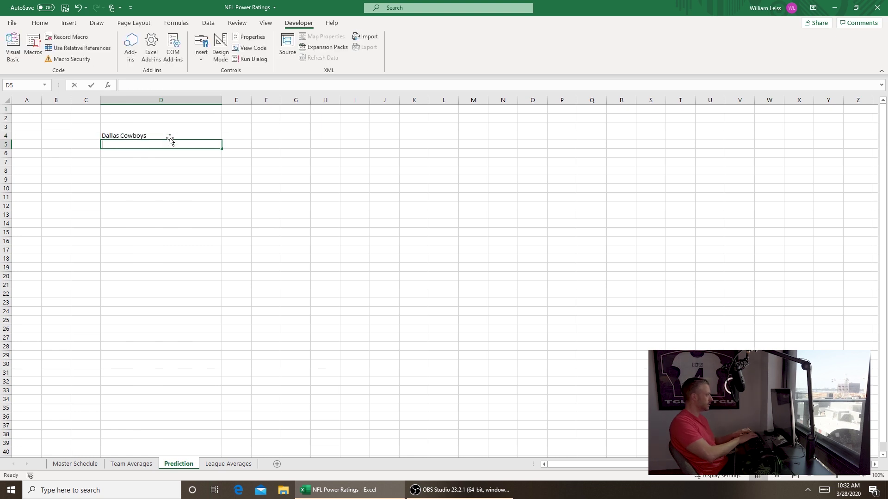
pyautogui.write('Houston Texans')
pyautogui.press('Return')
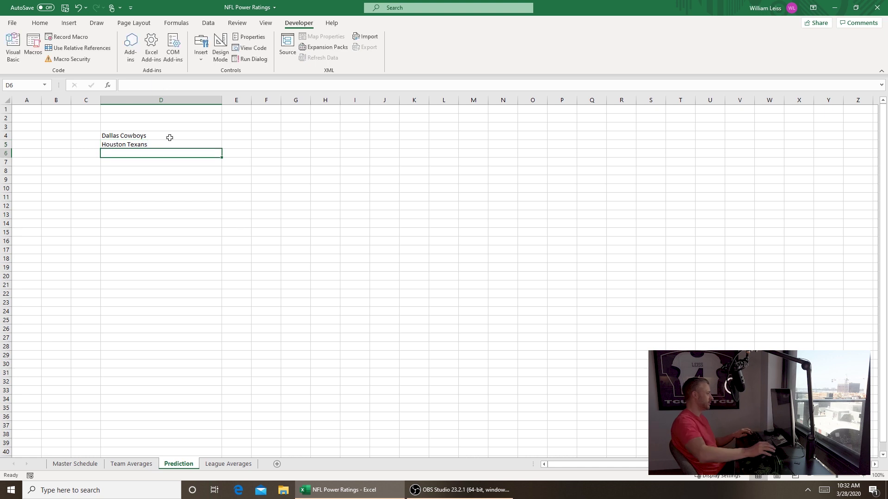
# Enter =VLOOKUP(Prediction!D4,'Team Averages'!$A$1:$O$33, 9, FALSE) in E4 to retrieve the Cowboys' Round 2 margin.
pyautogui.click(231, 136)
pyautogui.write('=')
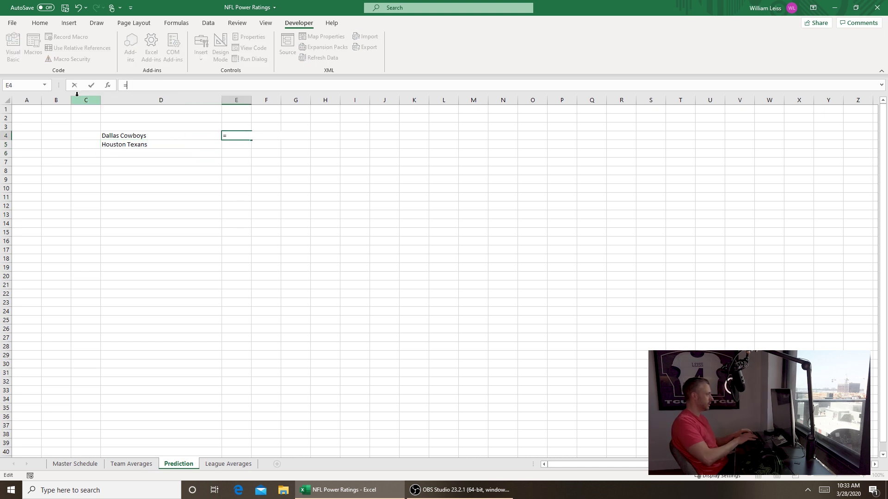
pyautogui.write('VLOOKUP(')
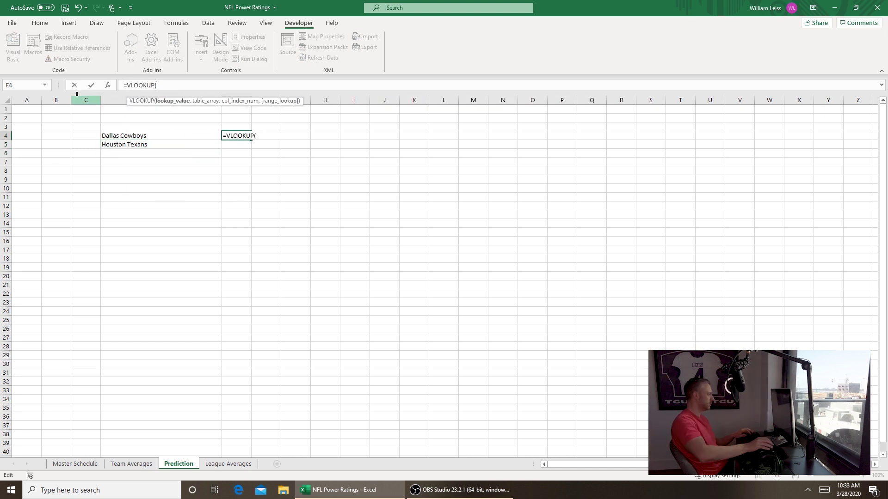
pyautogui.click(122, 137)
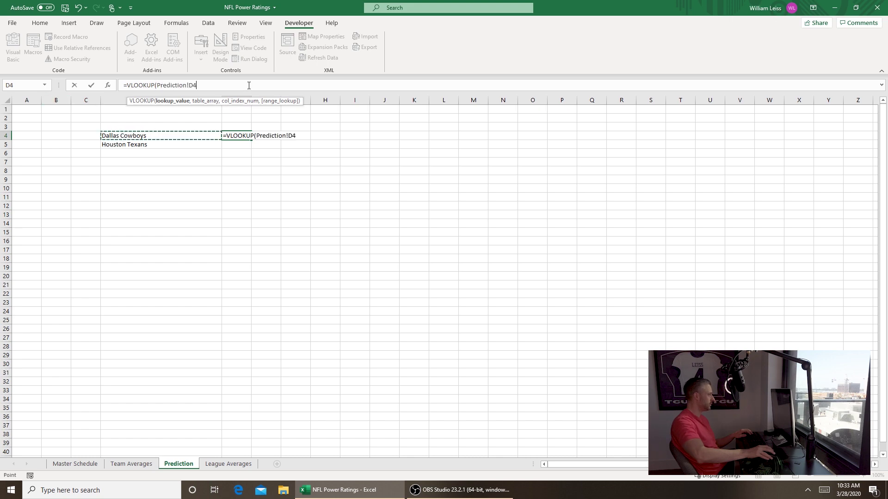
pyautogui.write(',')
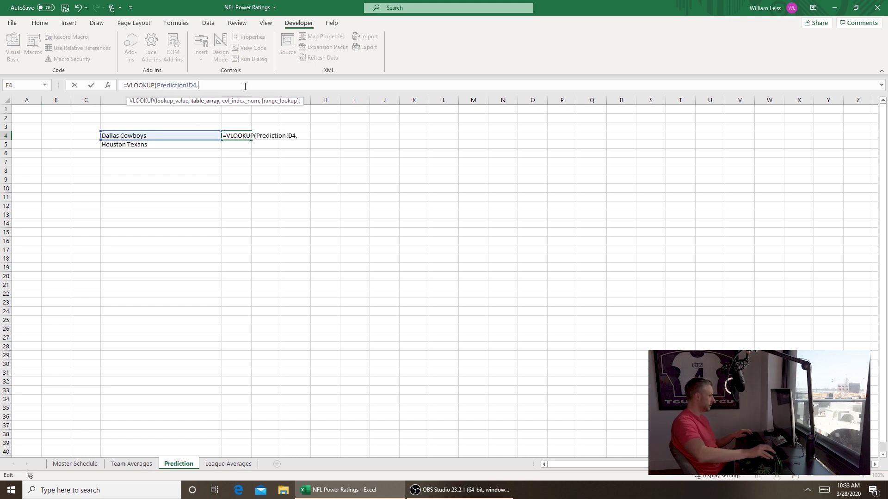
pyautogui.click(139, 464)
pyautogui.moveTo(41, 125); pyautogui.dragTo(832, 449)
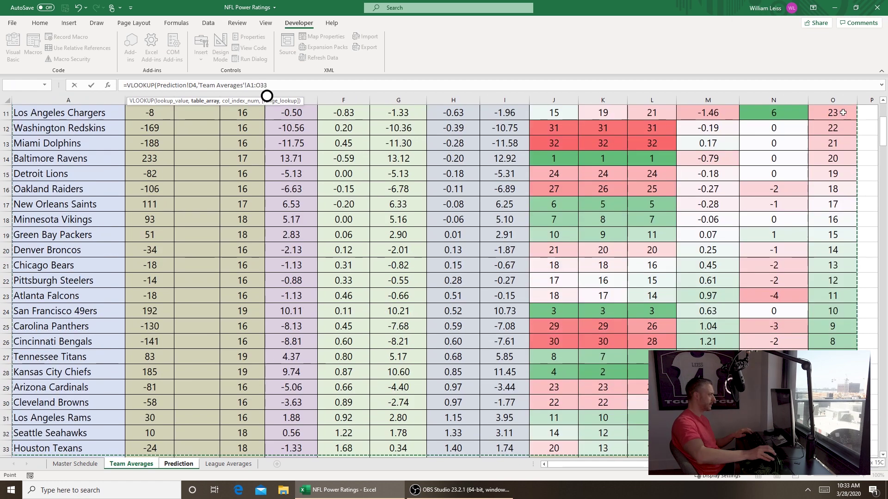
pyautogui.click(248, 85)
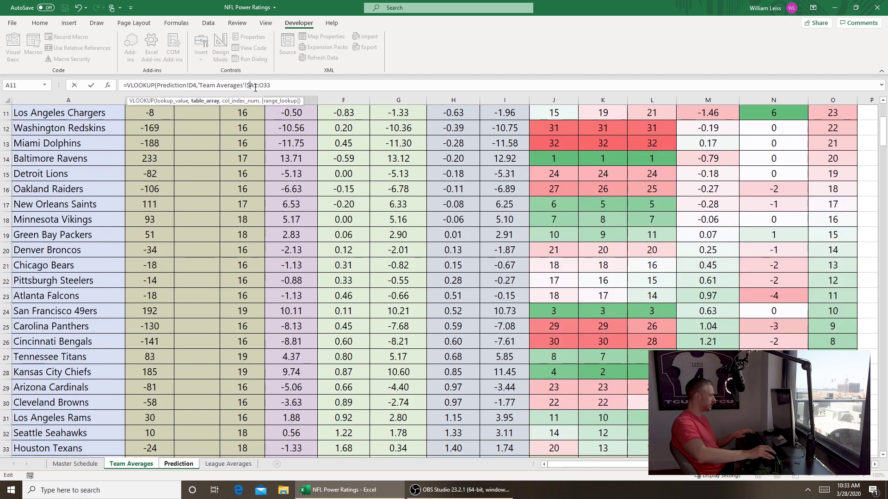
pyautogui.write('$')
pyautogui.click(304, 84)
pyautogui.write(',')
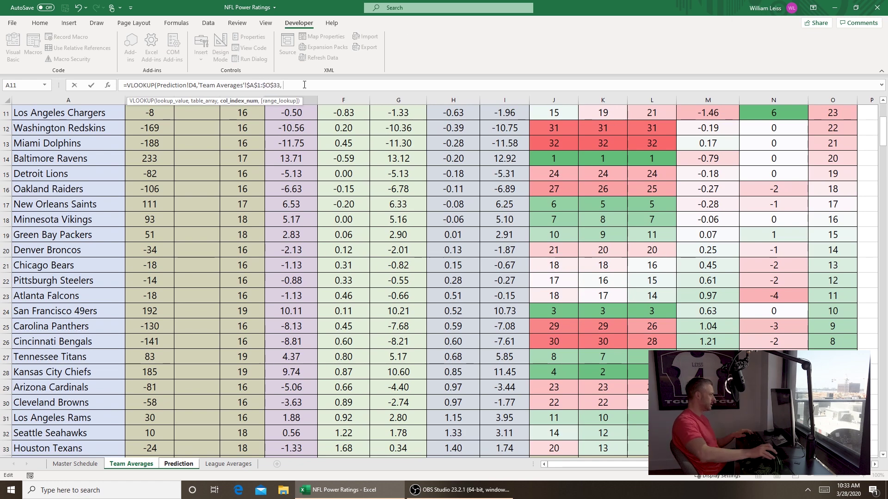
pyautogui.scroll(4, 281, 93)
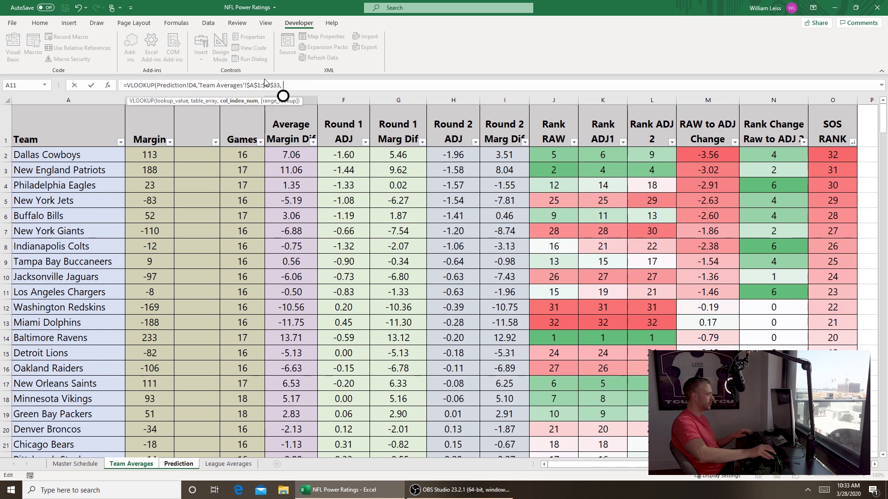
pyautogui.write('9')
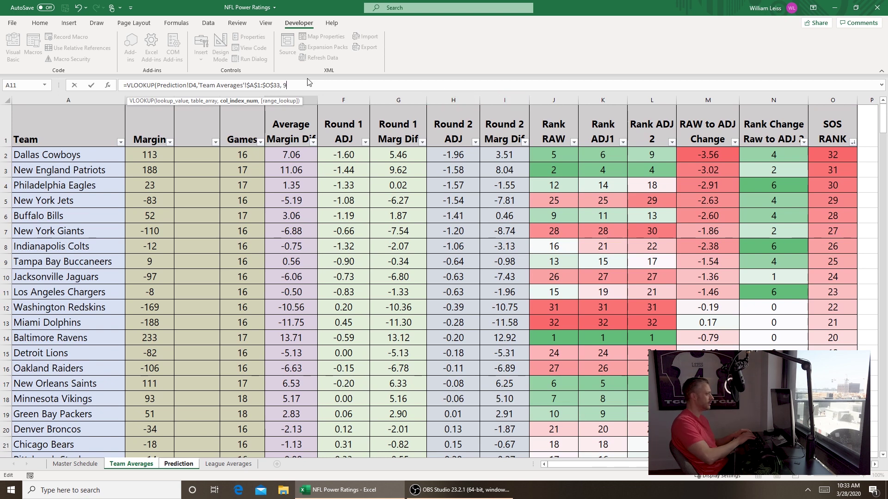
pyautogui.write(', FALSE)')
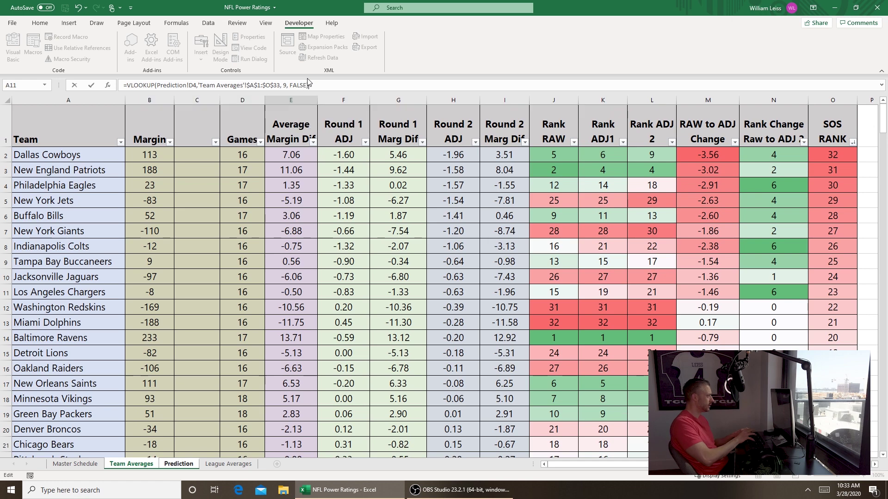
pyautogui.press('Return')
# Copy the margin lookup formula from E4 to E5 for the Houston Texans.
pyautogui.click(228, 134)
pyautogui.hotkey('ctrl', 'c')
pyautogui.click(236, 145)
pyautogui.hotkey('ctrl', 'v')
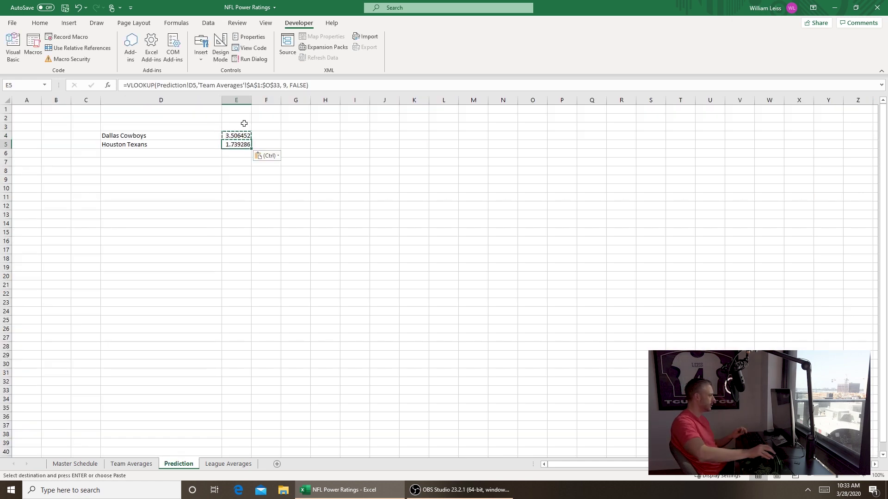
# Enter the heading Margin in E3 above the looked-up values and move to F3 beside it.
pyautogui.click(245, 126)
pyautogui.write('Margin')
pyautogui.press('Return')
pyautogui.press('Up')
pyautogui.press('Right')
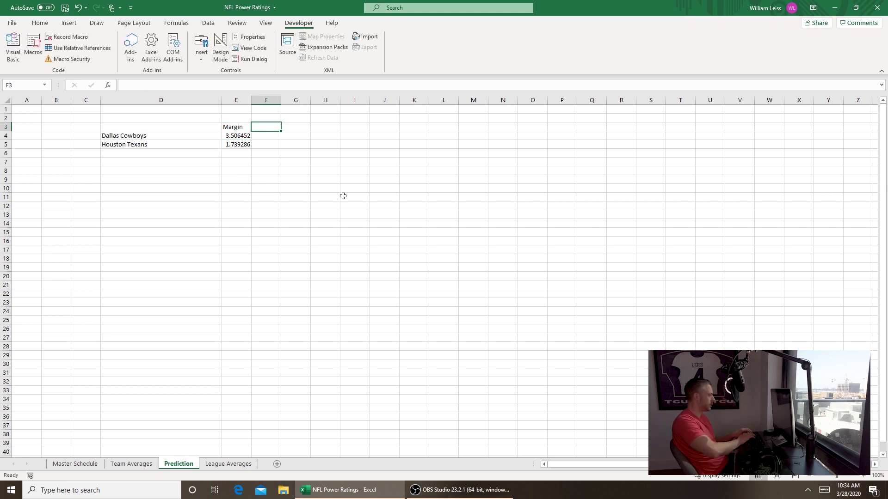
# Enter the heading Home Adv in F3 and fit column F's width to it.
pyautogui.write('Home Adv')
pyautogui.press('Return')
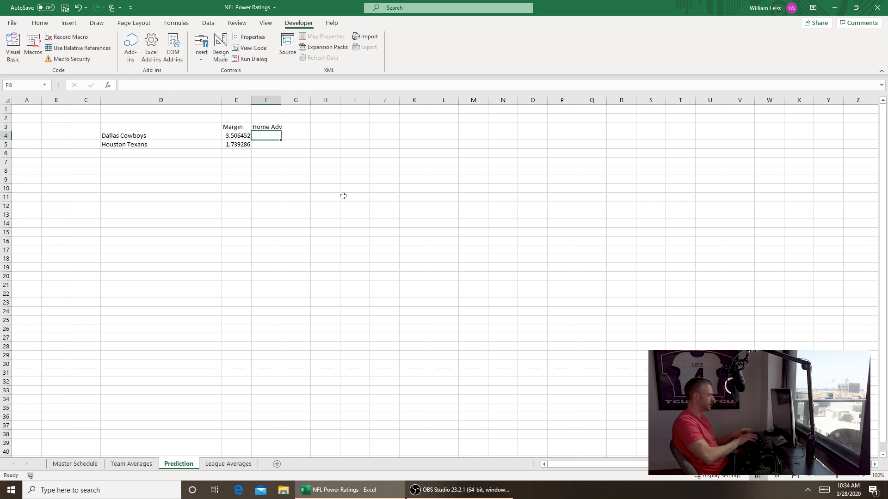
pyautogui.doubleClick(281, 100)
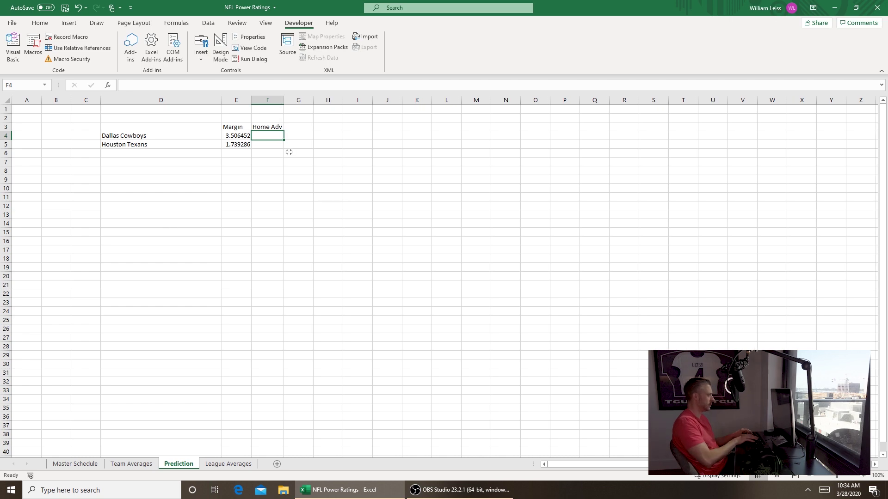
# Link F4 and F5 to the League Averages sheet, using the -0.09 cell for the Cowboys and the 0.09 cell for the Texans.
pyautogui.write('=')
pyautogui.click(228, 464)
pyautogui.click(257, 144)
pyautogui.press('Return')
pyautogui.write('=')
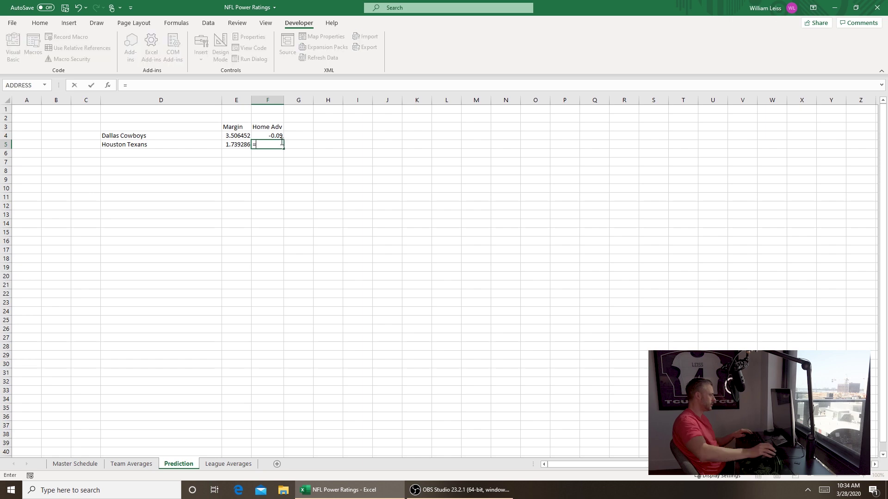
pyautogui.click(228, 463)
pyautogui.click(248, 128)
pyautogui.press('Return')
# Enter the heading League Average in G3 and adjust column G's width to fit it.
pyautogui.moveTo(314, 99); pyautogui.dragTo(341, 99)
pyautogui.press('Up')
pyautogui.press('Up')
pyautogui.press('Up')
pyautogui.press('Right')
pyautogui.write('Lea')
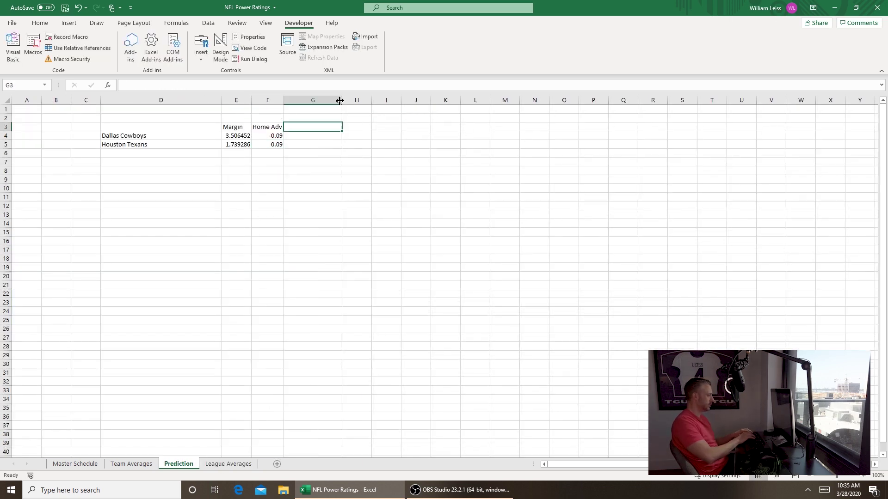
pyautogui.write('gue Average')
pyautogui.press('Return')
pyautogui.moveTo(341, 100); pyautogui.dragTo(335, 101)
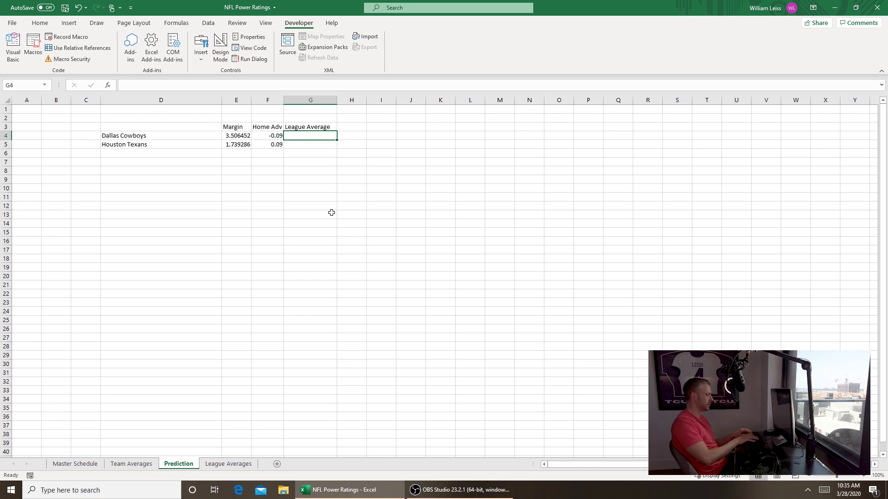
# Enter an AVERAGE formula in G4 covering the two home advantage values on the League Averages sheet.
pyautogui.write('=aver')
pyautogui.press('Tab')
pyautogui.click(229, 464)
pyautogui.moveTo(249, 128); pyautogui.dragTo(250, 143)
pyautogui.press('Return')
# Copy the league average formula from G4 to G5 for the Houston Texans.
pyautogui.click(324, 136)
pyautogui.hotkey('ctrl', 'c')
pyautogui.click(322, 147)
pyautogui.hotkey('ctrl', 'v')
pyautogui.click(302, 248)
# Enter the heading Prediction in H3 beside League Average.
pyautogui.click(365, 126)
pyautogui.write('Predic')
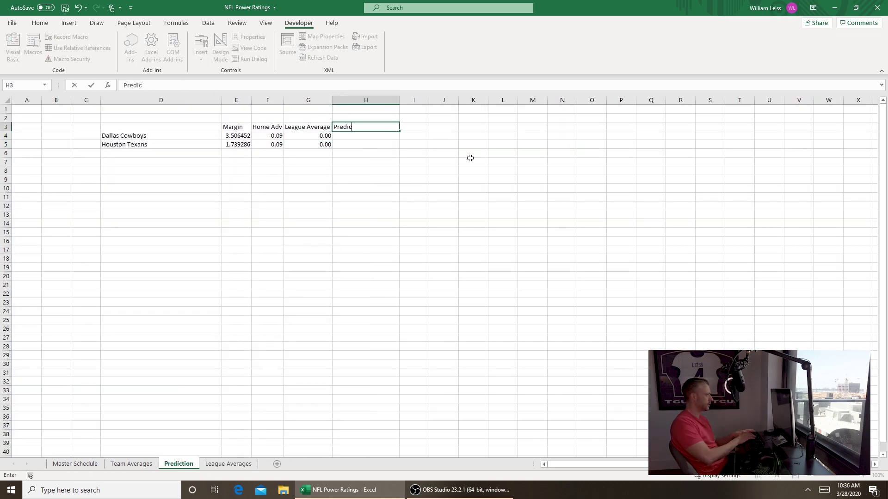
pyautogui.write('tion')
pyautogui.press('Return')
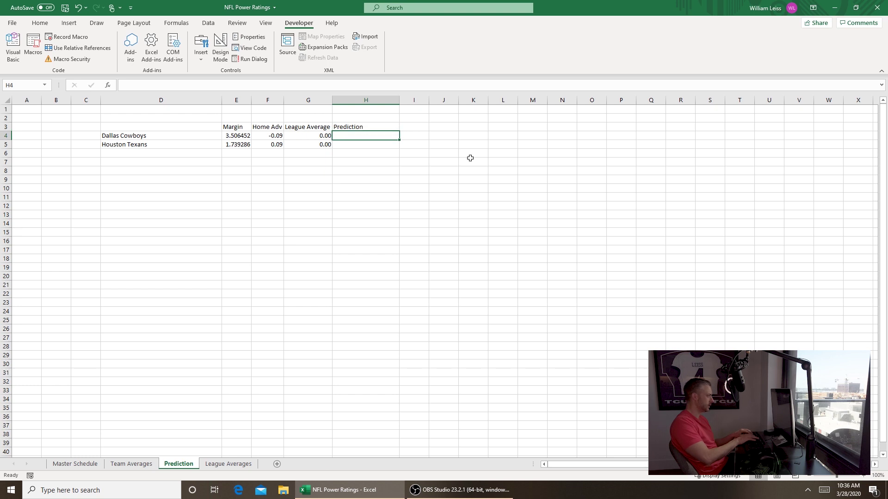
# Enter =((E4-E5)+G4)+F4 in H4 to calculate the Cowboys' predicted margin.
pyautogui.write('=(E4')
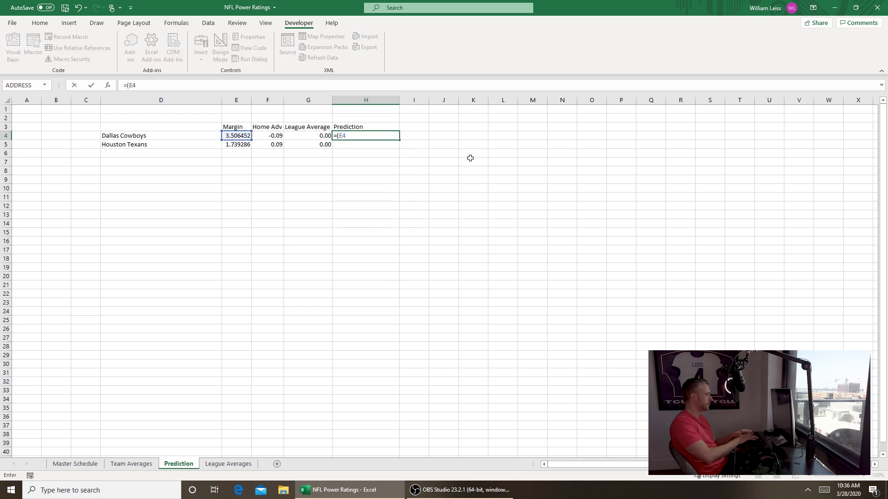
pyautogui.write('-E5)')
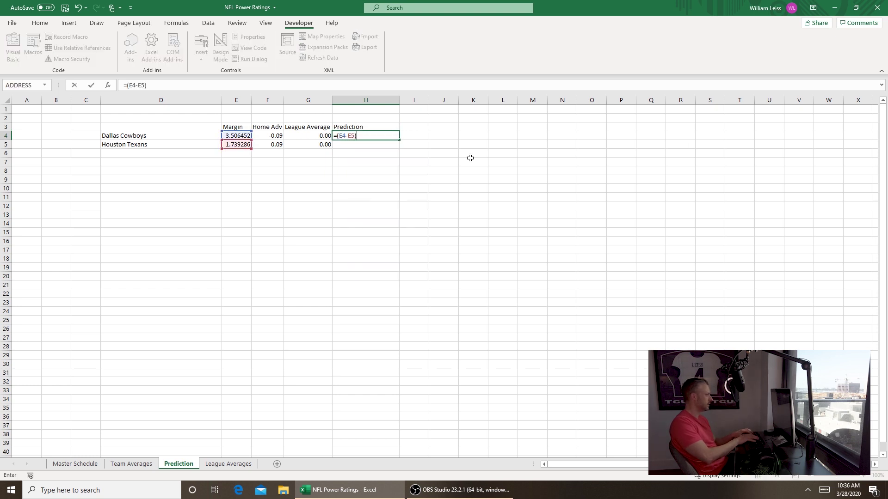
pyautogui.write('+G4')
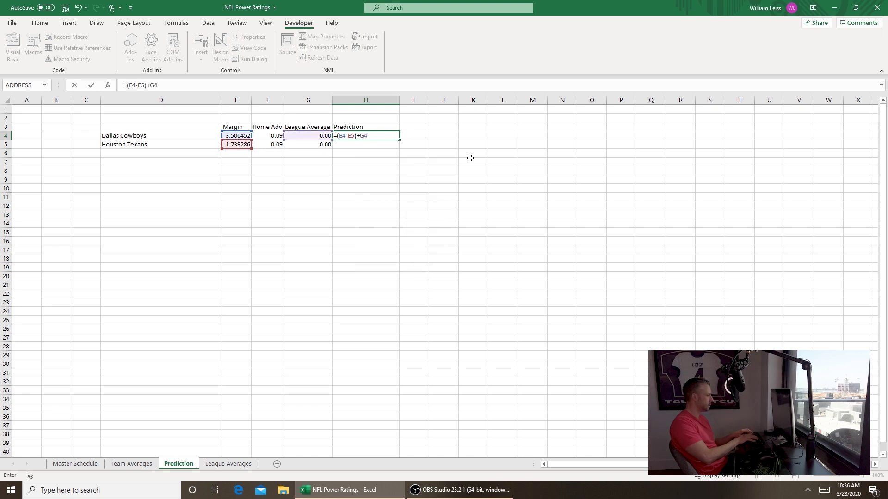
pyautogui.press('F2')
pyautogui.press('Home')
pyautogui.press('Right')
pyautogui.write('(')
pyautogui.press('End')
pyautogui.write(')+F4')
pyautogui.press('Return')
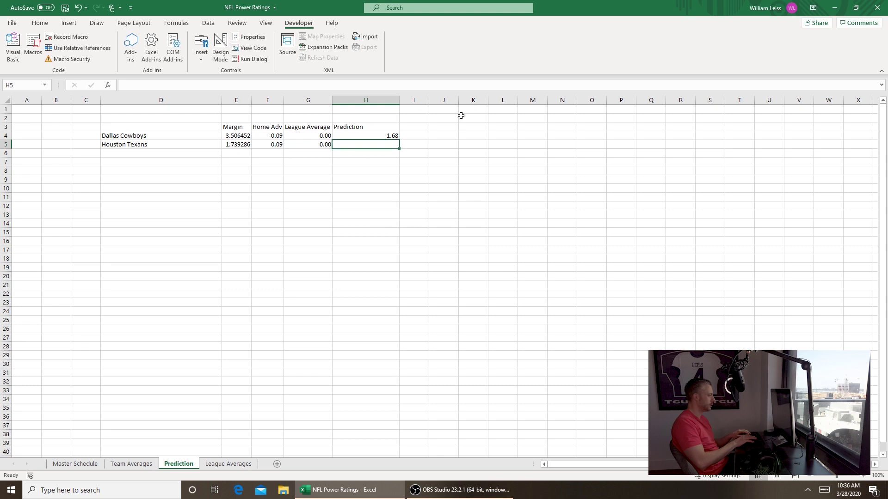
pyautogui.press('Up')
pyautogui.press('Down')
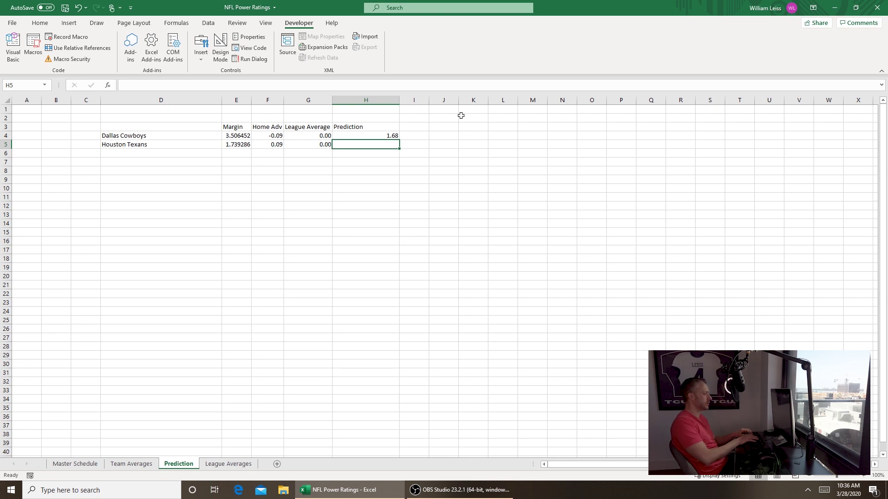
# Enter =((E5-E4)+G5)+F5 in H5 to calculate the Texans' predicted margin.
pyautogui.write('=((')
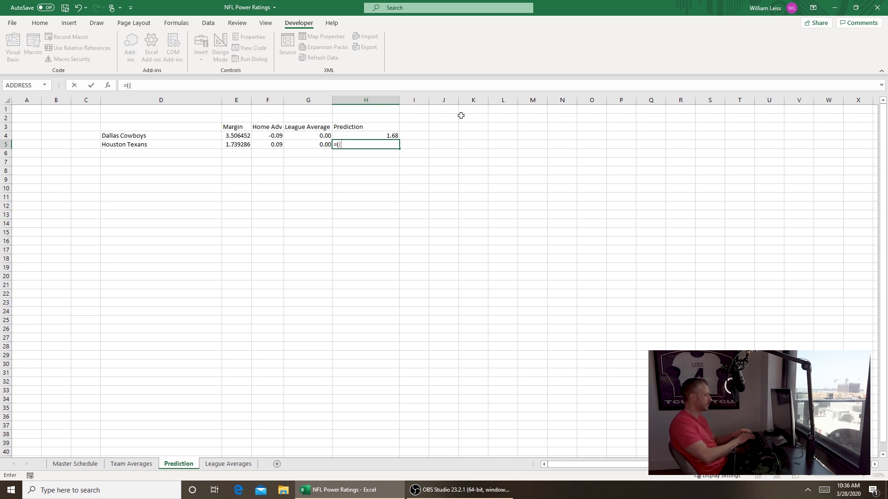
pyautogui.write('E5-E4')
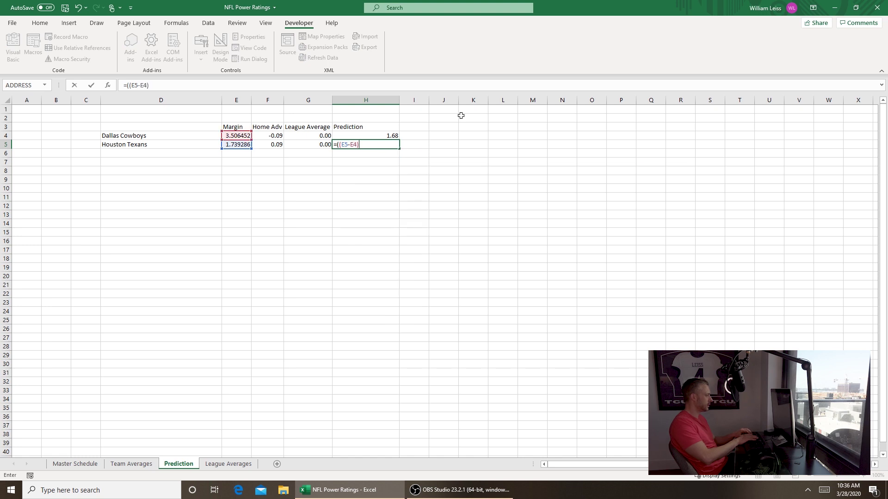
pyautogui.write(')+G5')
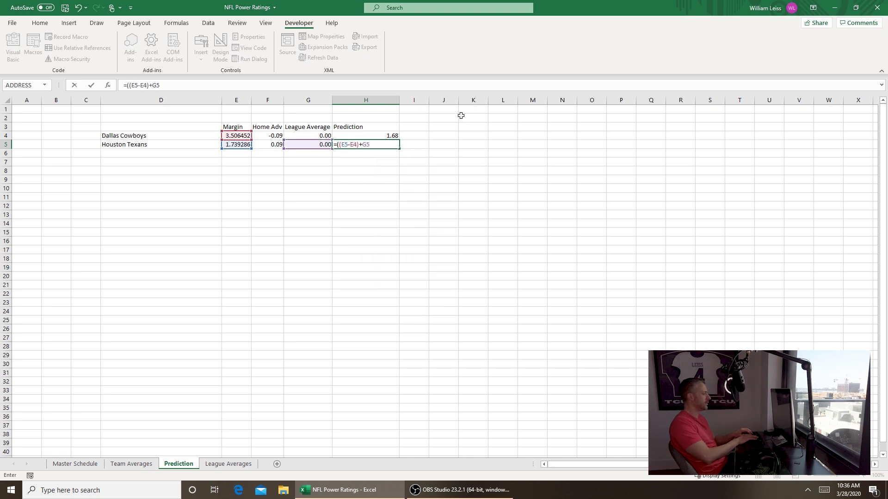
pyautogui.write(')+F5')
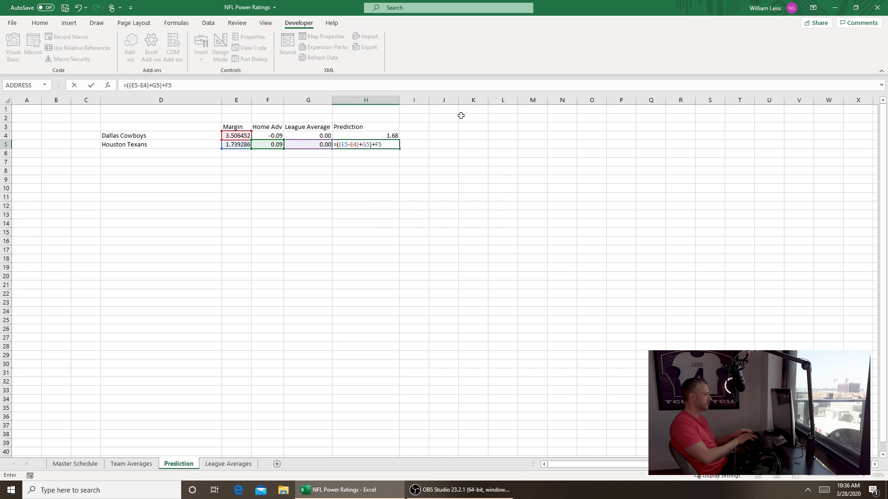
pyautogui.press('Return')
pyautogui.press('Up')
# Center the contents of the Prediction column H and narrow the column.
pyautogui.click(365, 100)
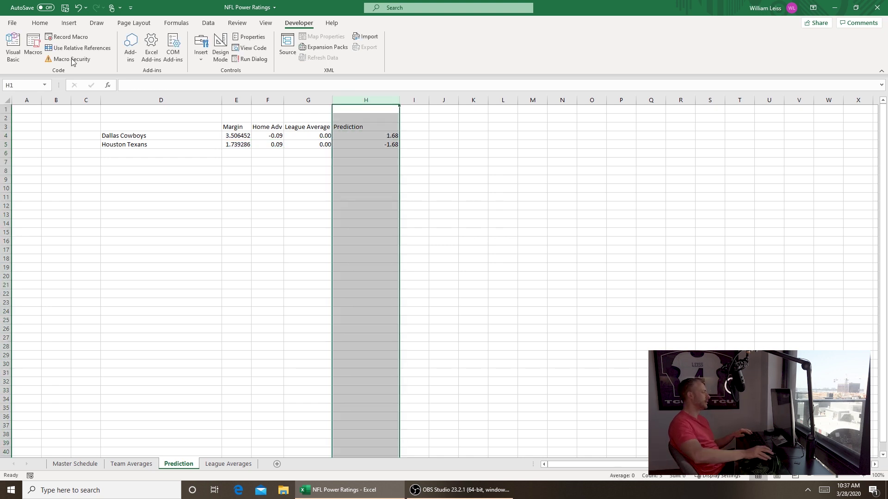
pyautogui.click(40, 23)
pyautogui.click(199, 57)
pyautogui.moveTo(400, 99); pyautogui.dragTo(382, 98)
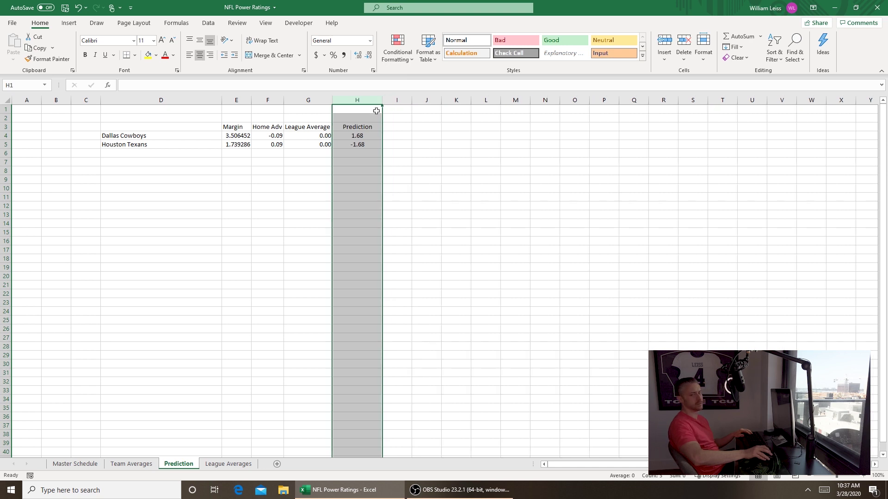
# Test another matchup by entering Washington Redskins in D4 and Baltimore Ravens in D5.
pyautogui.click(176, 139)
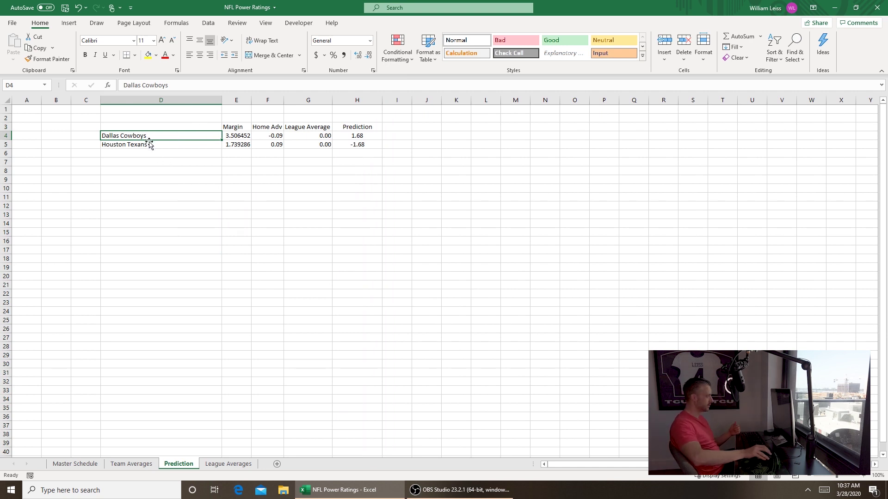
pyautogui.write('Wa')
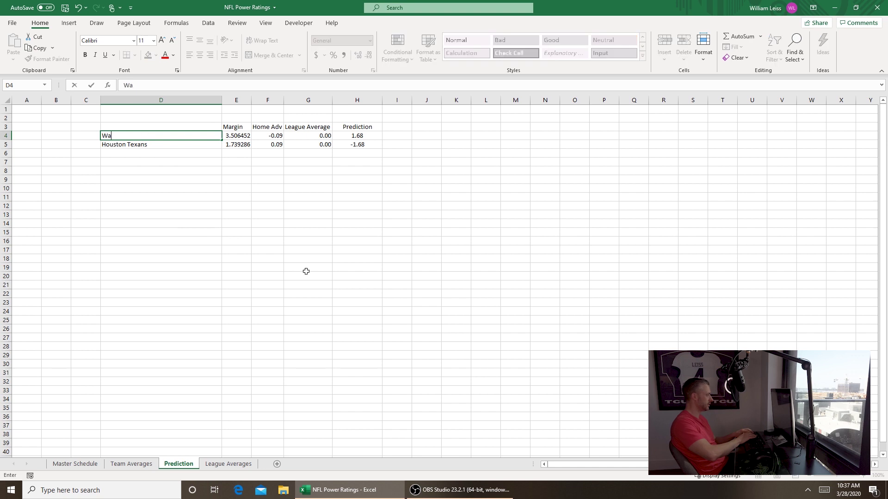
pyautogui.write('shington Redskins')
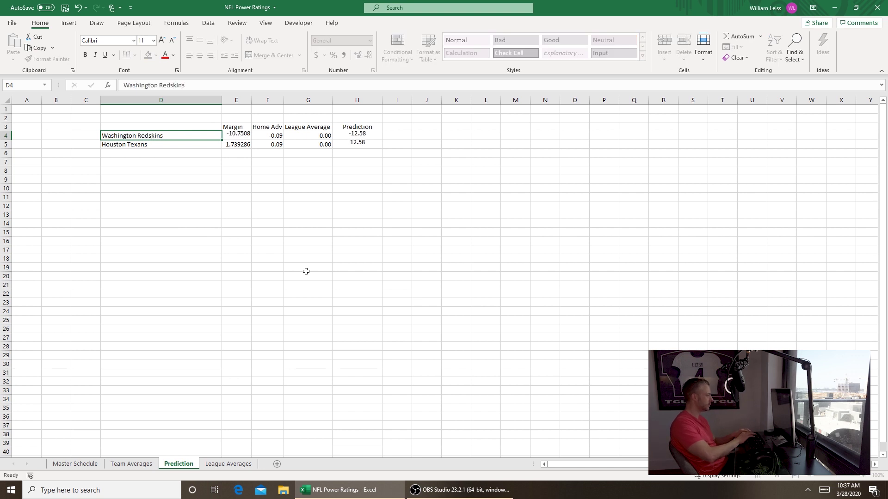
pyautogui.press('Return')
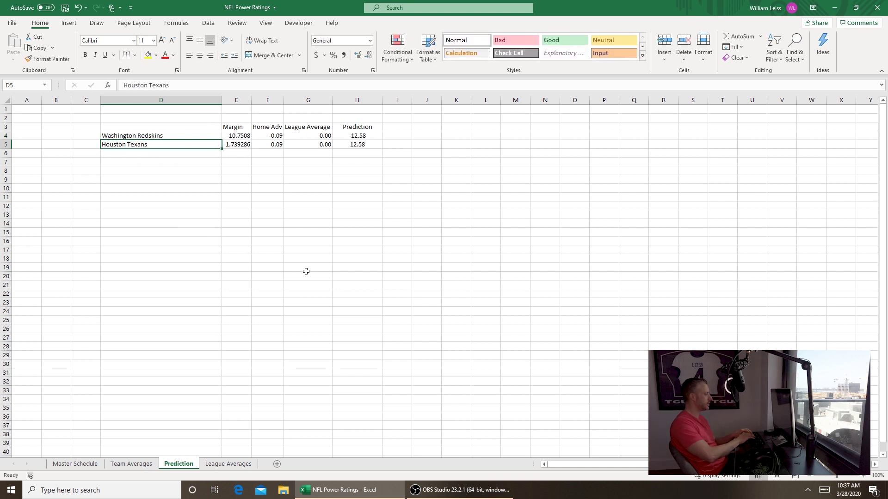
pyautogui.write('Baltimore Ravens')
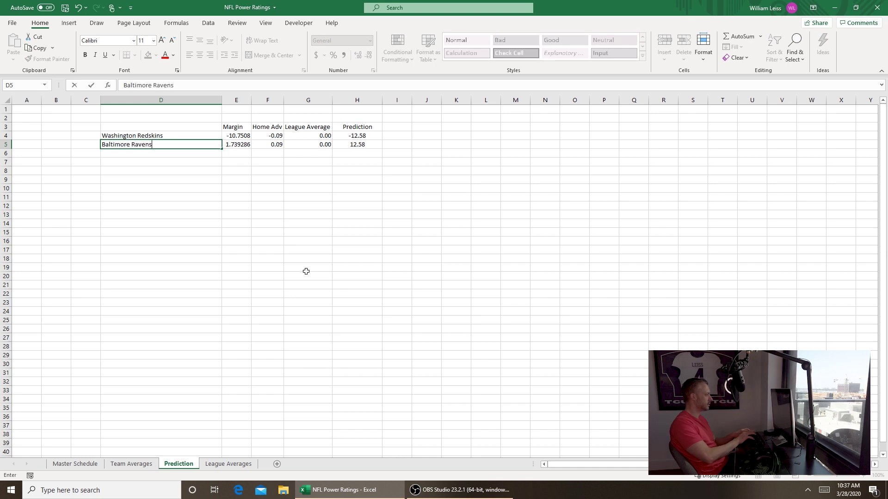
pyautogui.press('Return')
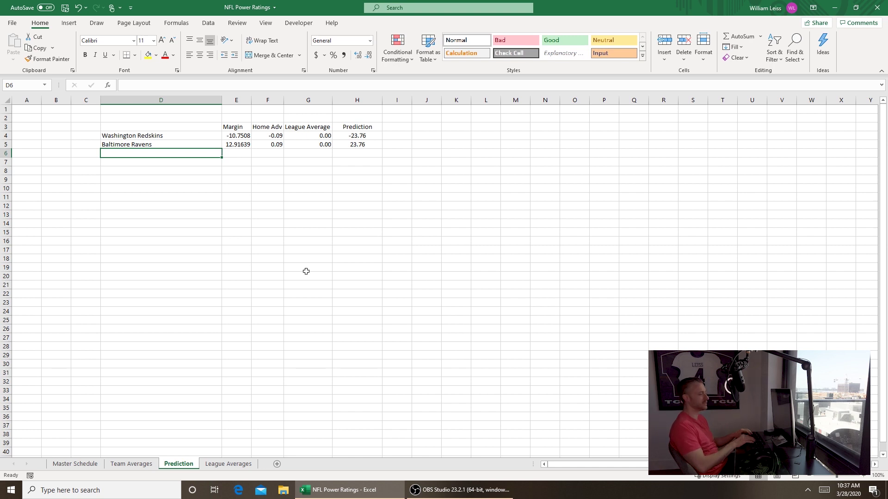
# Replace the matchup with Miami Dolphins in D4 and Kansas City Chiefs in D5.
pyautogui.press('Up')
pyautogui.press('Up')
pyautogui.write('Mi')
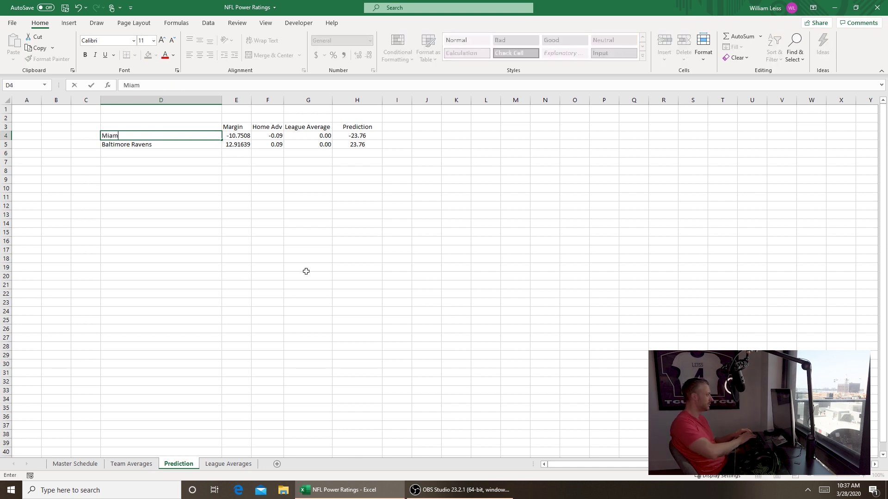
pyautogui.write('ami Dolphins')
pyautogui.press('Return')
pyautogui.write('K')
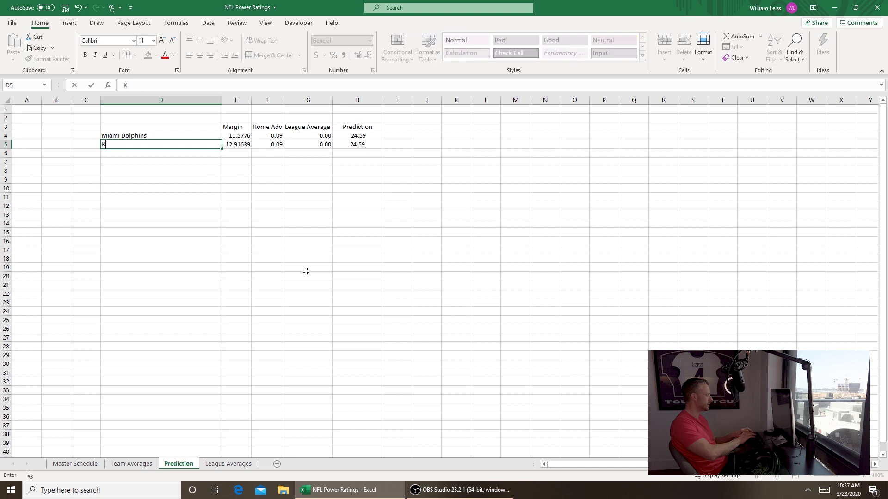
pyautogui.write('ansas City Chiefs')
pyautogui.press('Return')
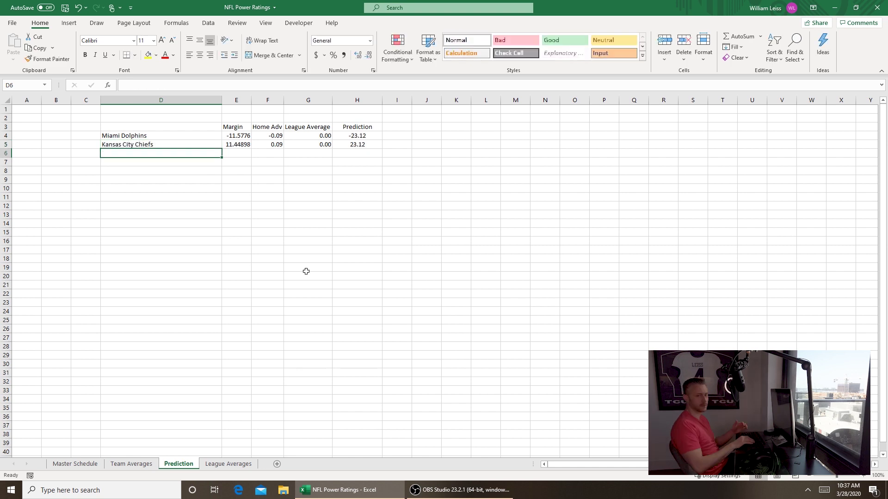
pyautogui.press('Up')
pyautogui.press('Up')
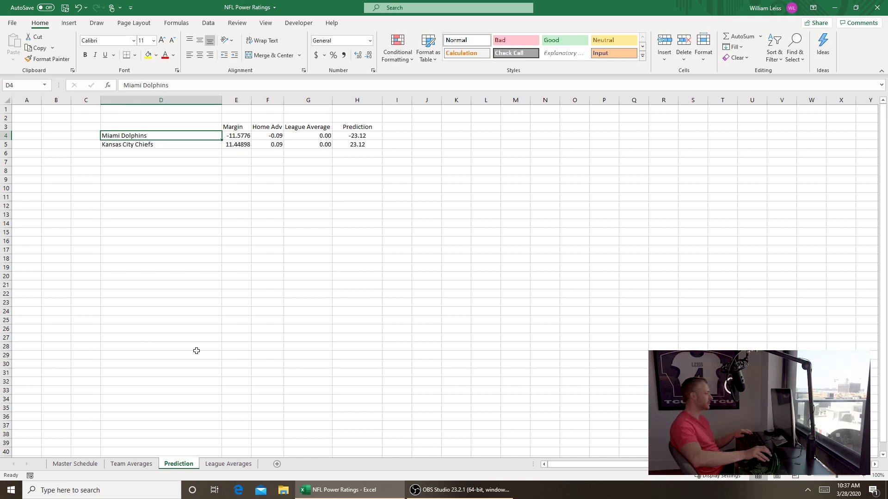
# Change the Win heading in I1 of the Master Schedule sheet to Margin.
pyautogui.hotkey('ctrl', 'pageup')
pyautogui.hotkey('ctrl', 'pageup')
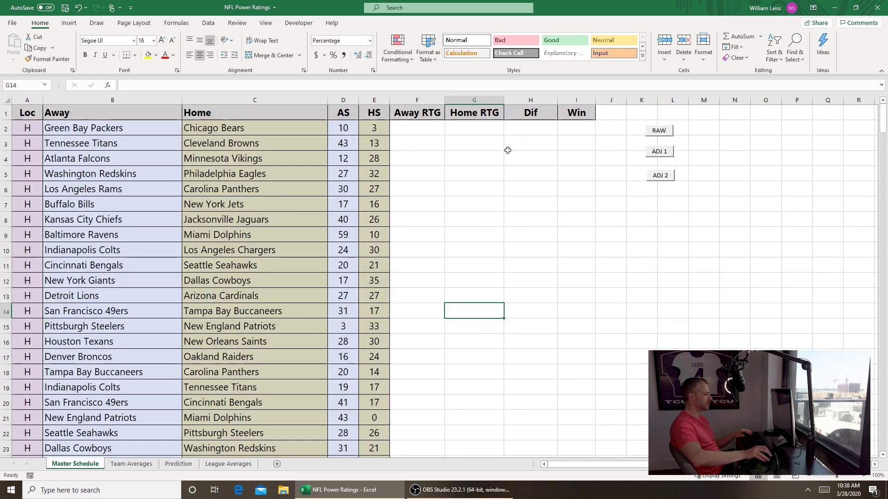
pyautogui.hotkey('ctrl', 'Up')
pyautogui.press('Down')
pyautogui.press('Left')
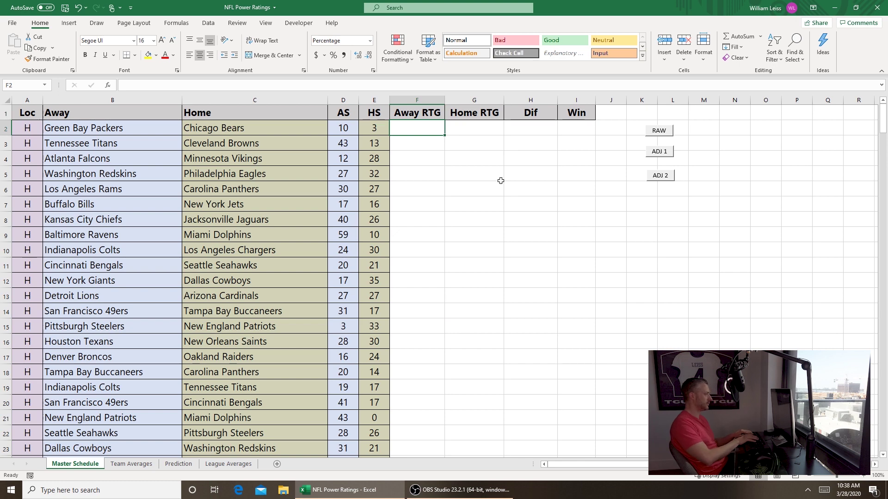
pyautogui.press('Right')
pyautogui.press('Right')
pyautogui.press('Up')
pyautogui.press('Right')
pyautogui.write('Margin')
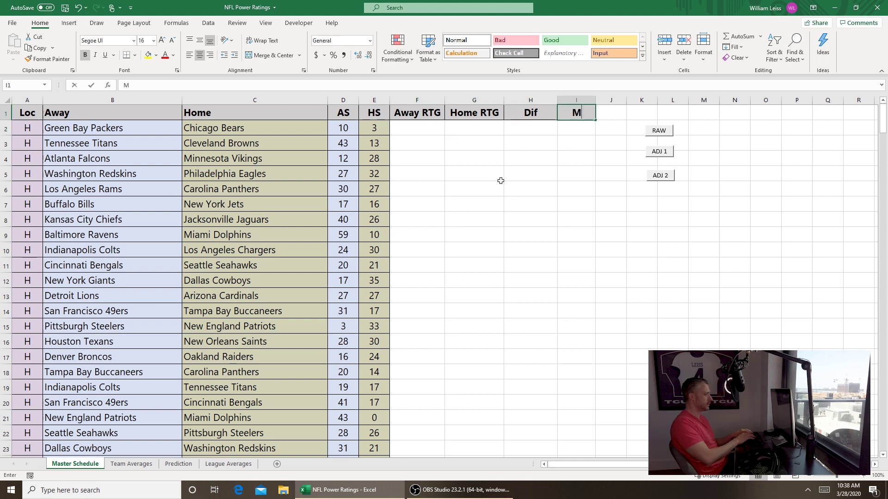
pyautogui.press('Return')
# Start a VLOOKUP formula in F2 that looks up the away team in B2 within the Team Averages range A1:O33.
pyautogui.press('Up')
pyautogui.press('Left')
pyautogui.press('Left')
pyautogui.press('Left')
pyautogui.press('Down')
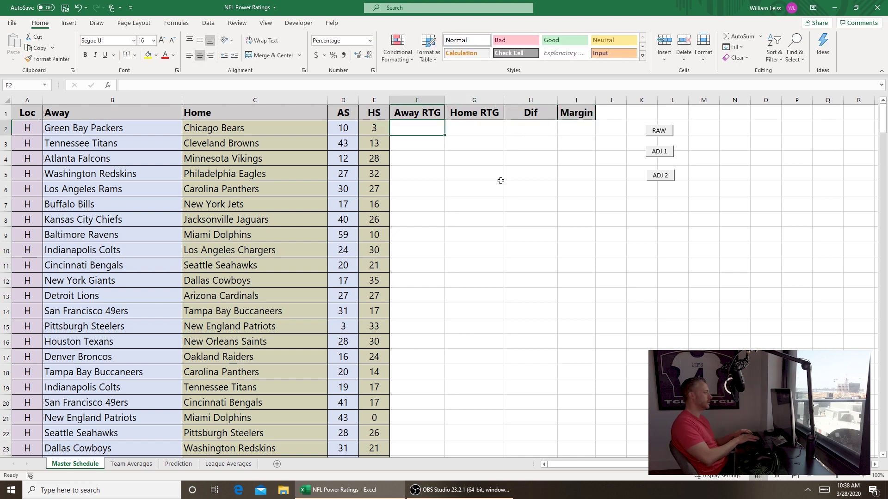
pyautogui.write('=VLOOKUP(*')
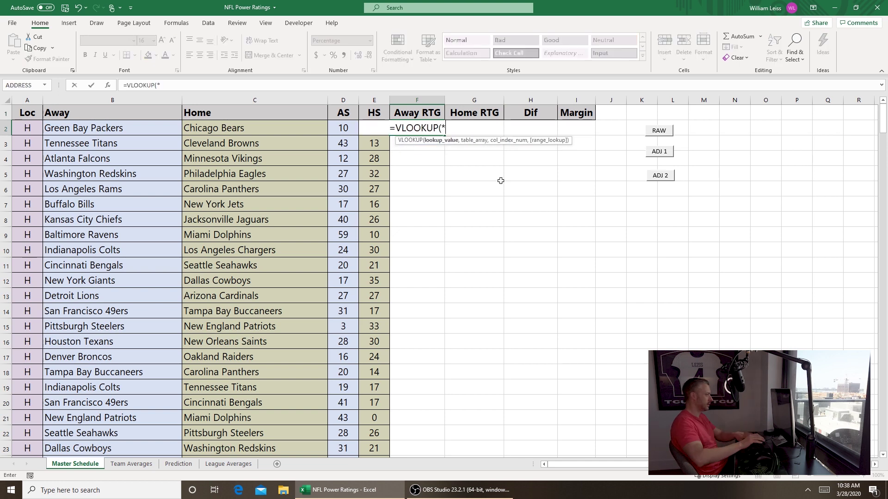
pyautogui.press('BackSpace')
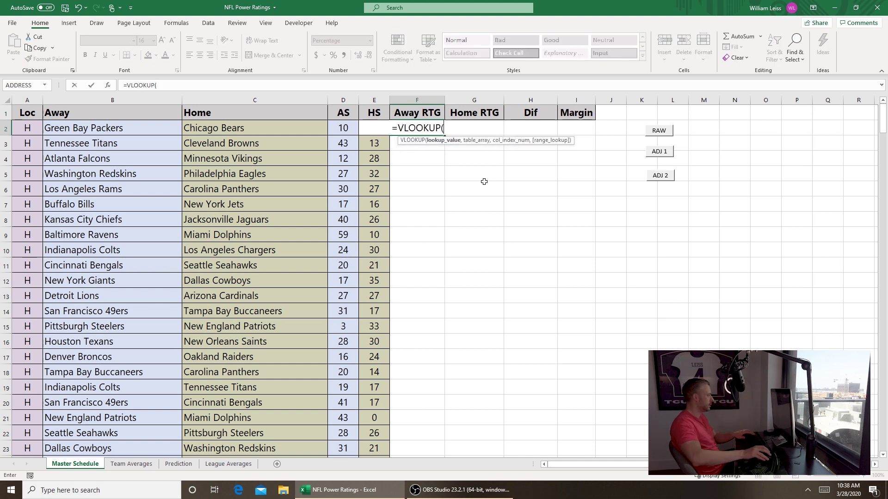
pyautogui.click(147, 121)
pyautogui.write(',')
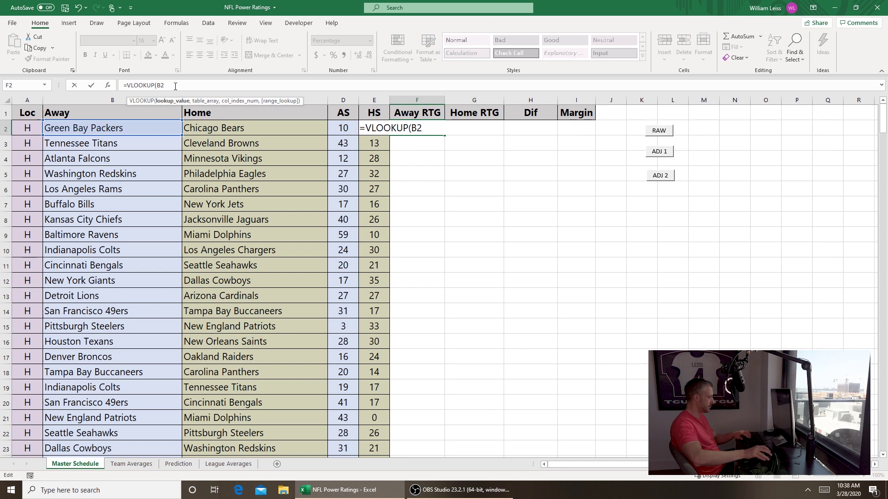
pyautogui.click(131, 464)
pyautogui.moveTo(69, 135); pyautogui.dragTo(819, 134)
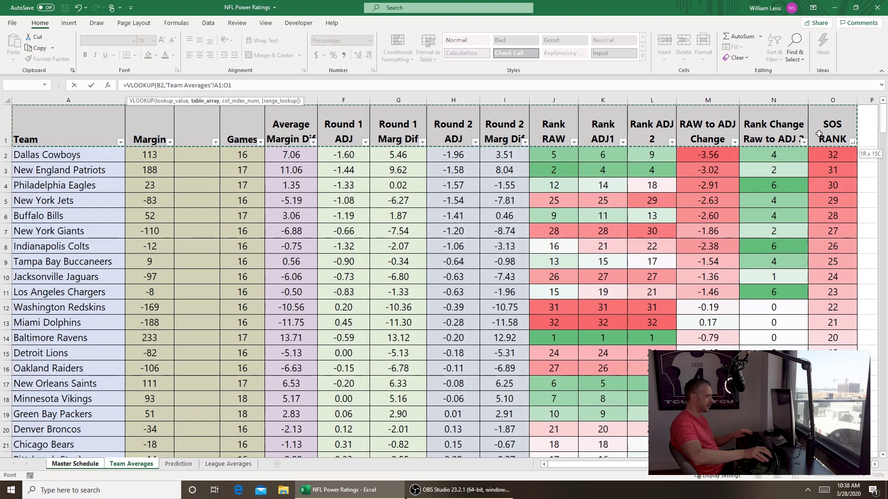
pyautogui.hotkey('ctrl', 'shift', 'Down')
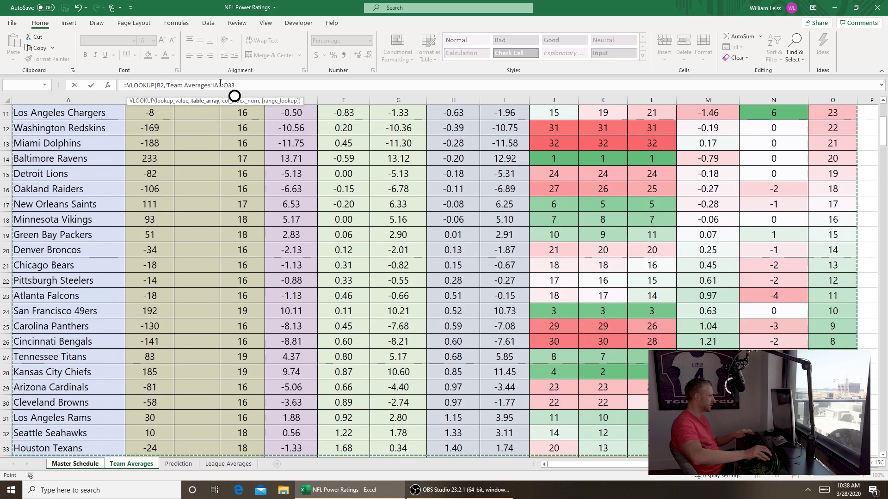
# Make the lookup range absolute as $A$1:$O$33 and finish the F2 formula with column index 9 and FALSE.
pyautogui.click(216, 85)
pyautogui.write('$A$')
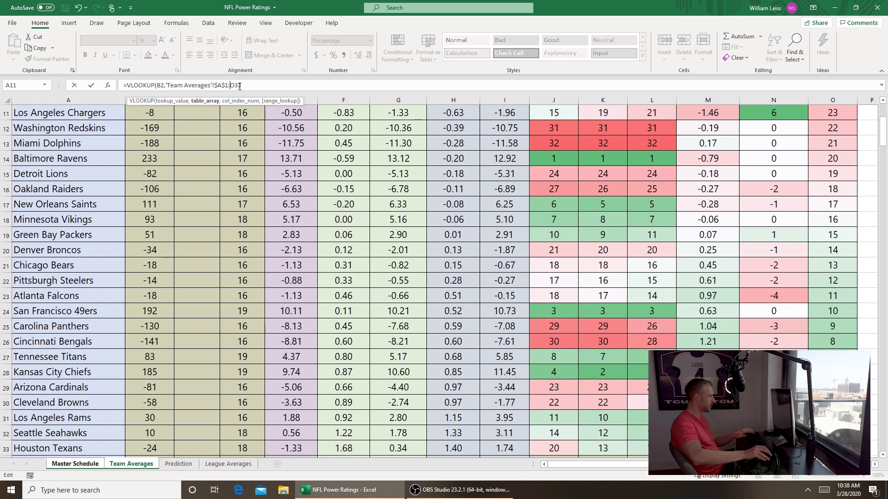
pyautogui.click(238, 85)
pyautogui.write('$O$')
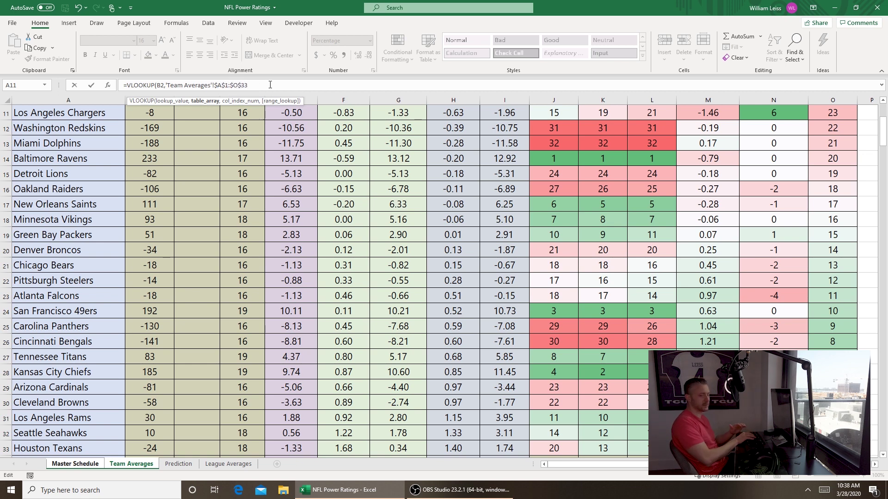
pyautogui.click(270, 85)
pyautogui.write(',')
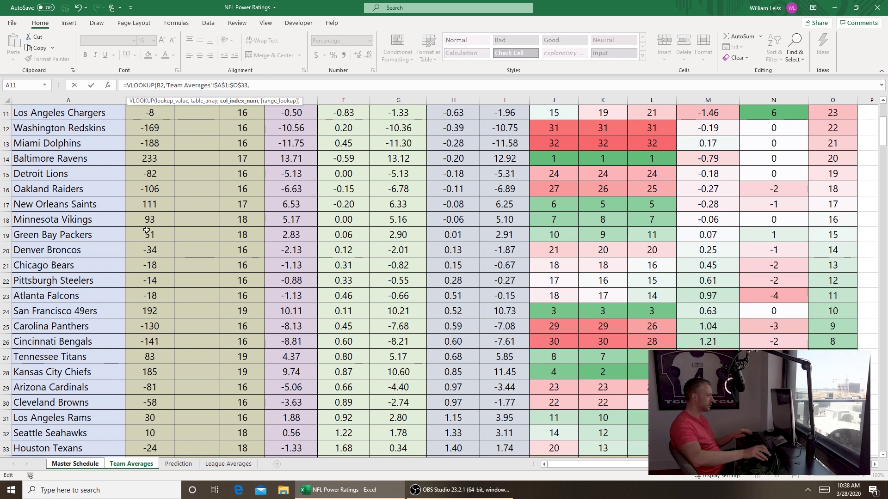
pyautogui.scroll(4, 147, 230)
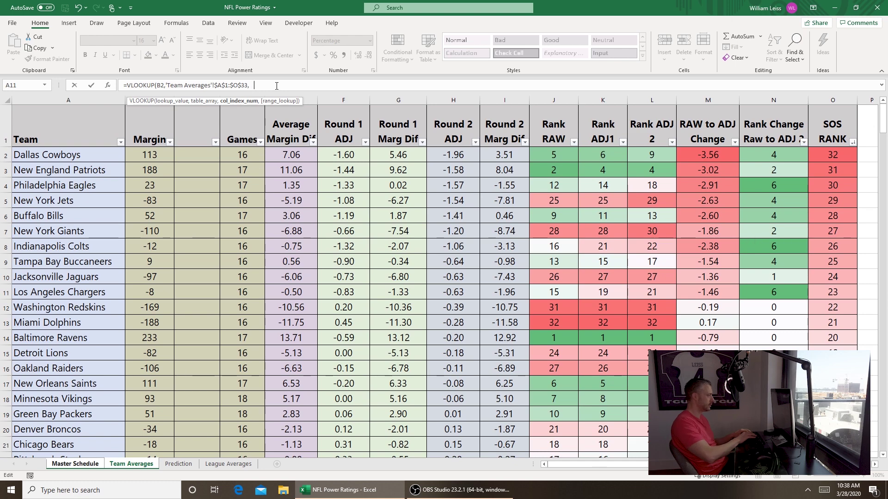
pyautogui.write('9, FALSE)')
pyautogui.press('Return')
# Format F2:I2 as numbers with two decimals and copy the Away RTG lookup into the Home RTG cell G2.
pyautogui.moveTo(417, 129); pyautogui.dragTo(571, 131)
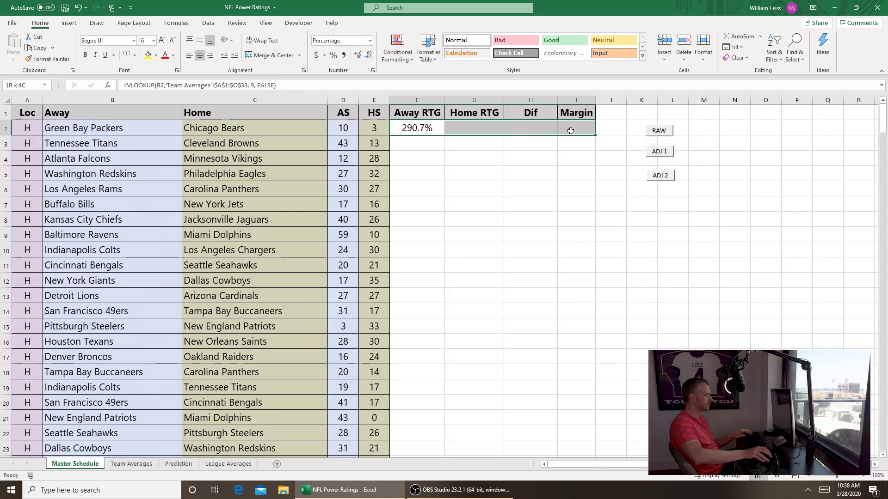
pyautogui.rightClick(571, 130)
pyautogui.click(417, 128)
pyautogui.hotkey('ctrl', 'shift', '!')
pyautogui.hotkey('ctrl', 'c')
pyautogui.click(454, 129)
pyautogui.hotkey('ctrl', 'v')
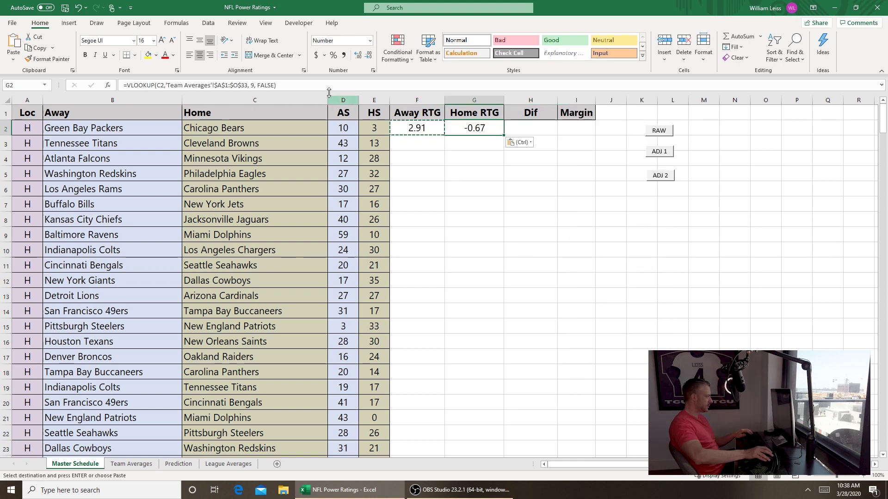
# Calculate the rating difference in H2 with the formula =F2-G2.
pyautogui.click(536, 128)
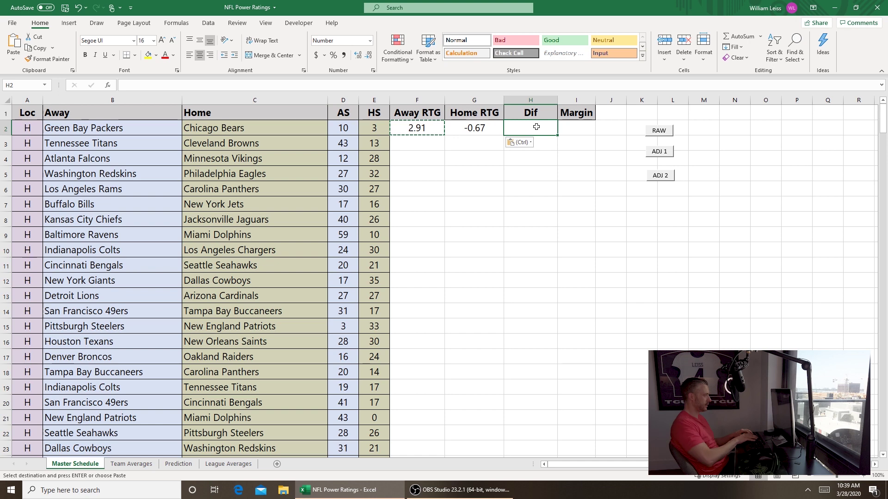
pyautogui.write('=F')
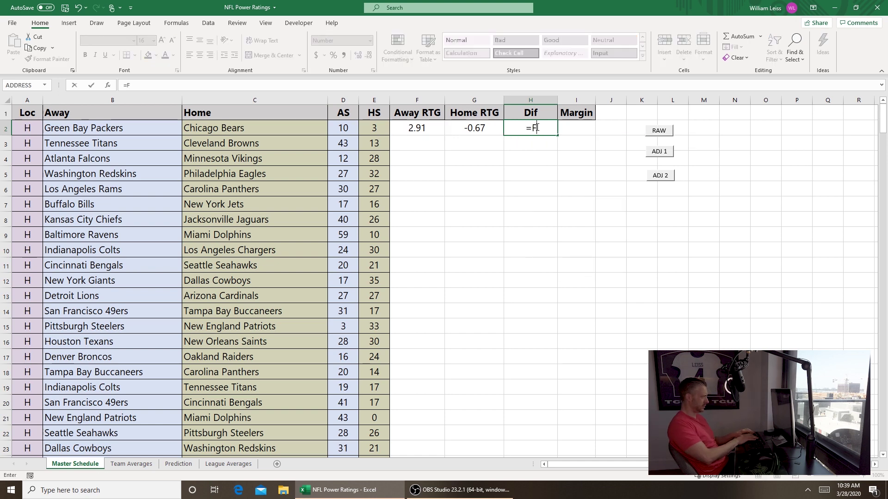
pyautogui.write('2-G2')
pyautogui.press('Return')
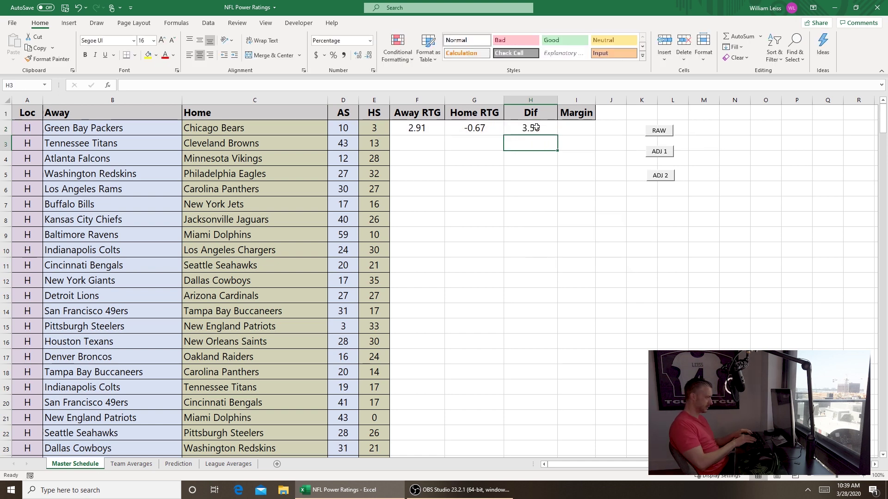
# Calculate the actual game margin in I2 with the formula =D2-E2.
pyautogui.click(536, 127)
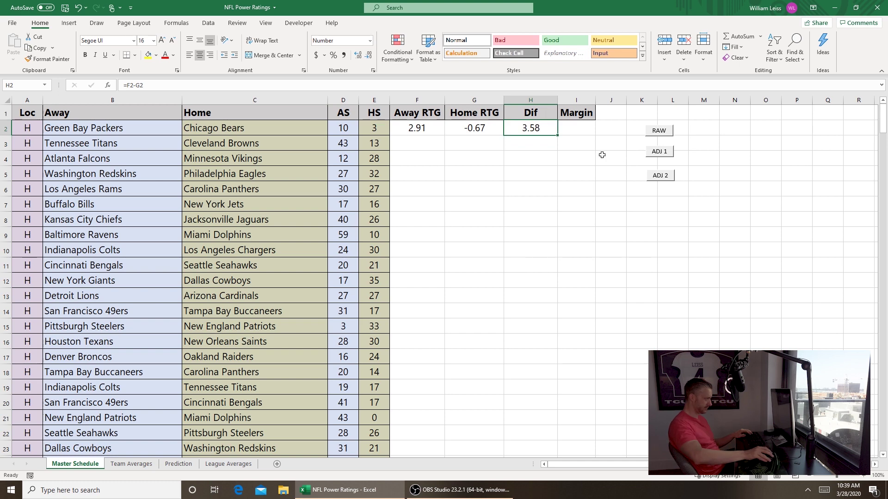
pyautogui.press('Right')
pyautogui.write('=D2-D')
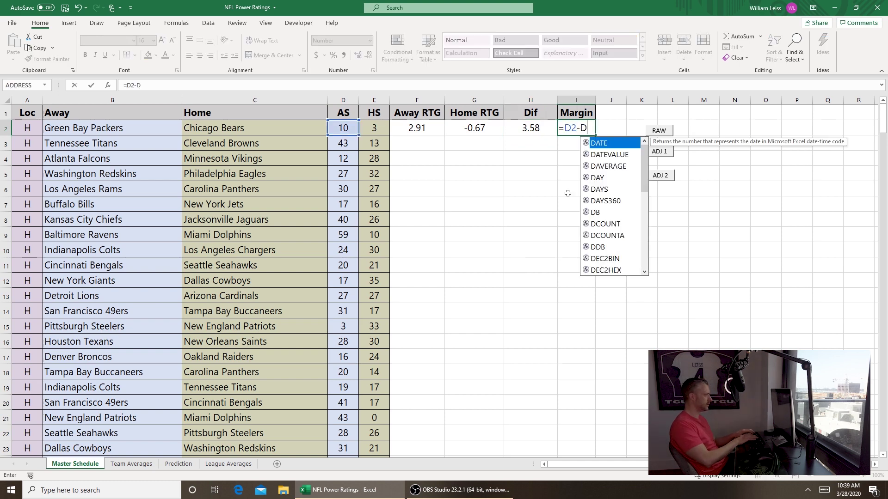
pyautogui.press('BackSpace')
pyautogui.write('E')
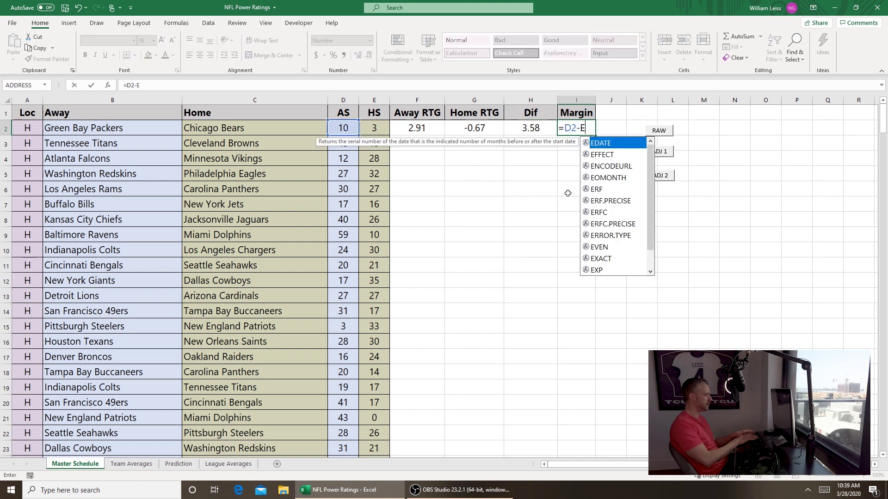
pyautogui.write('2')
pyautogui.press('Return')
# Fill the formulas in F2:I2 down through every game of the schedule.
pyautogui.moveTo(576, 128); pyautogui.dragTo(416, 128)
pyautogui.doubleClick(595, 135)
pyautogui.scroll(-10, 509, 278)
pyautogui.scroll(6, 509, 278)
pyautogui.scroll(5, 668, 248)
pyautogui.click(704, 280)
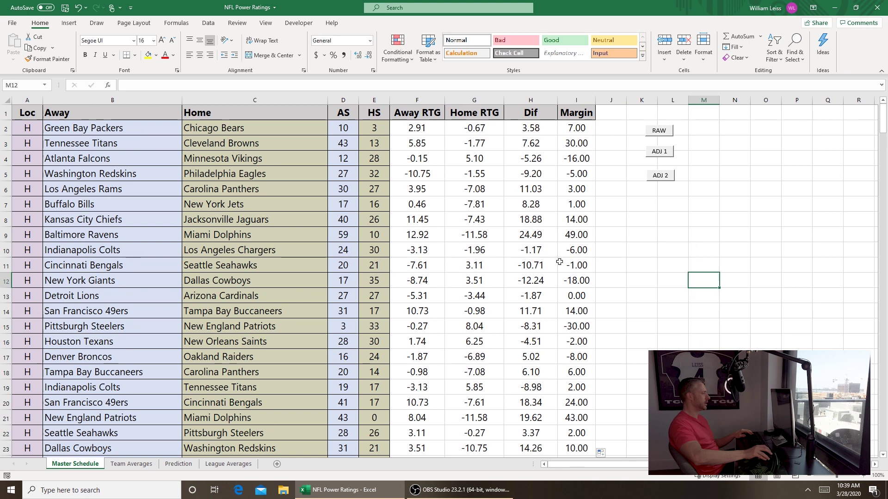
# Start a Regression data analysis with the Margin column $I$1:$I$268 as the input Y range.
pyautogui.click(213, 24)
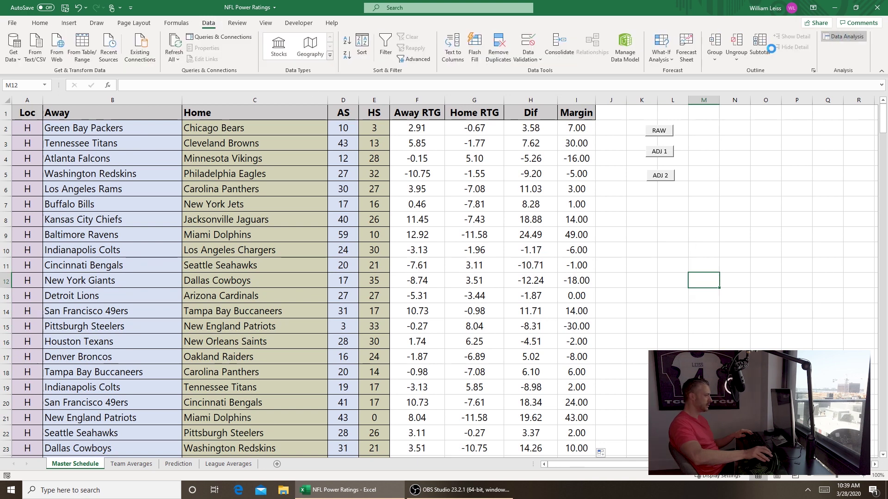
pyautogui.click(685, 233)
pyautogui.click(824, 200)
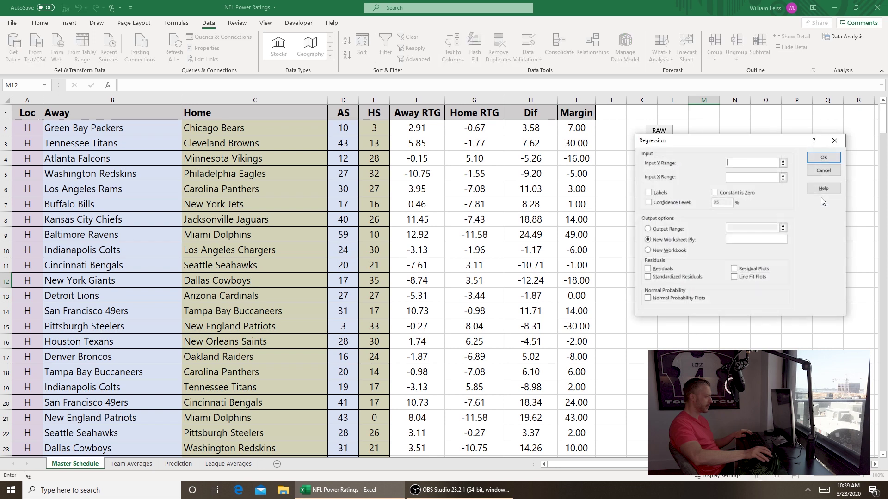
pyautogui.click(581, 114)
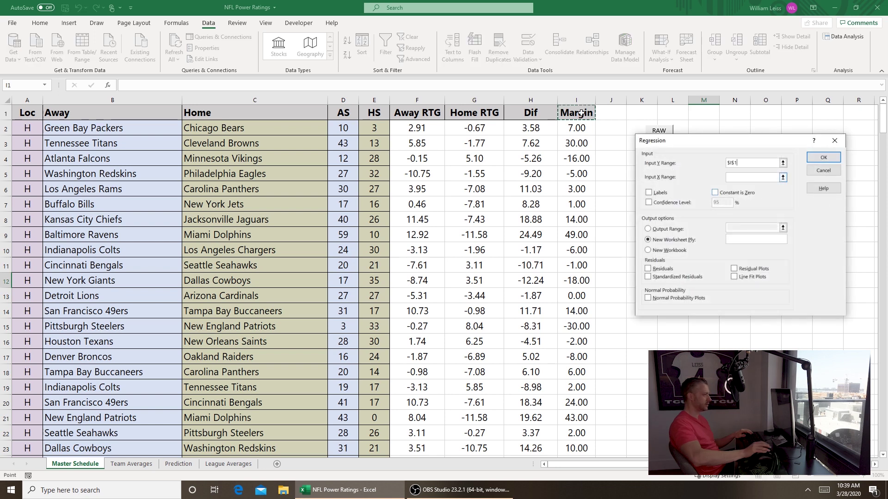
pyautogui.hotkey('ctrl', 'shift', 'Down')
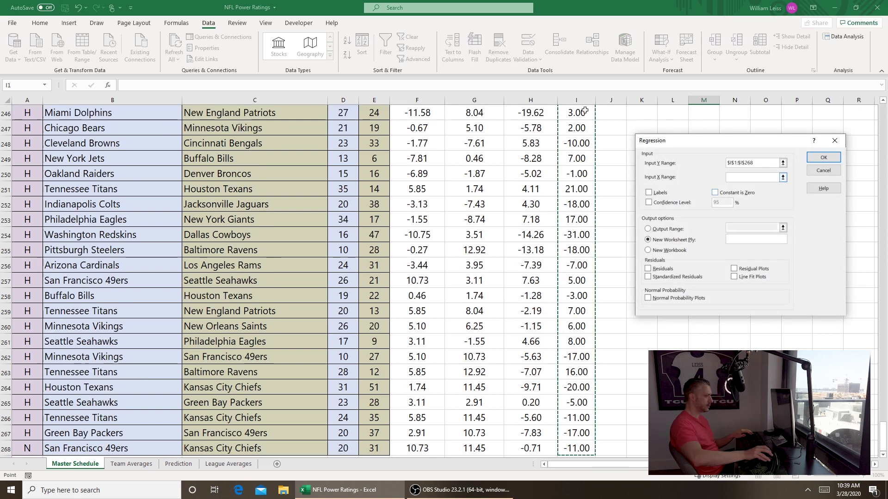
# Set the input X range to $H$1:$H$268, enable Labels and Line Fit Plots, and run the regression onto a new worksheet.
pyautogui.click(741, 178)
pyautogui.moveTo(882, 433); pyautogui.dragTo(868, 60)
pyautogui.click(530, 116)
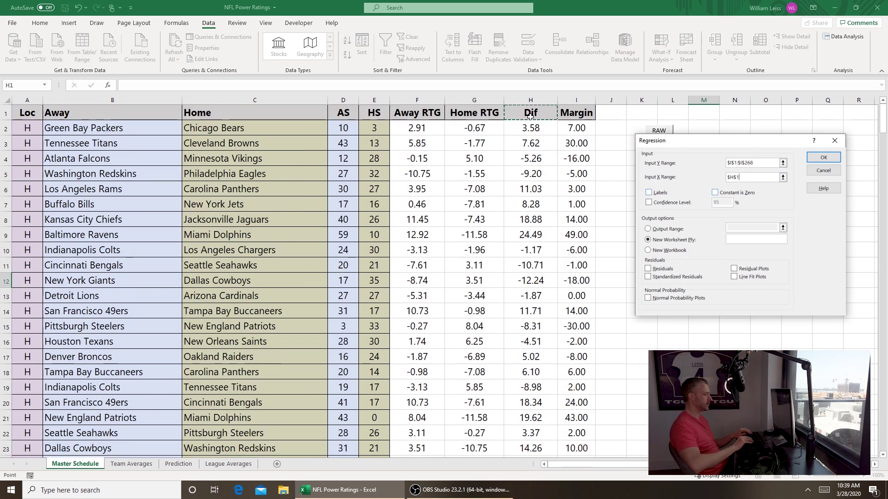
pyautogui.hotkey('ctrl', 'shift', 'Down')
pyautogui.click(654, 195)
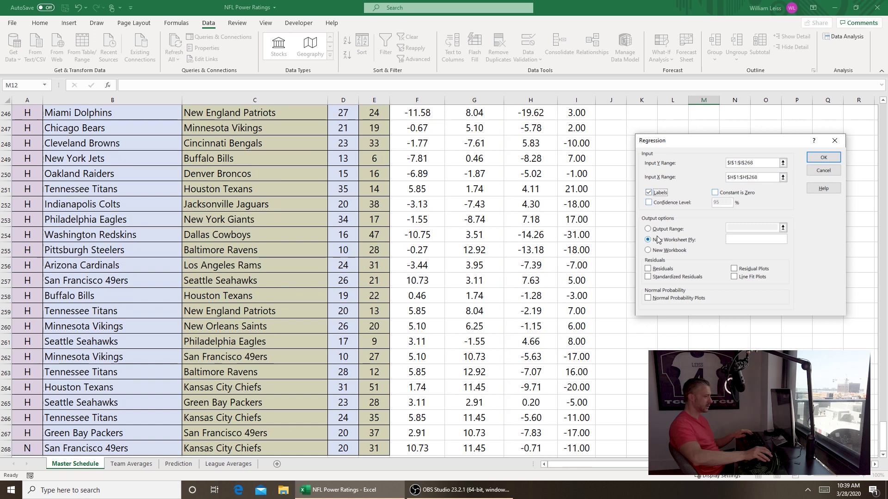
pyautogui.click(747, 280)
pyautogui.click(814, 159)
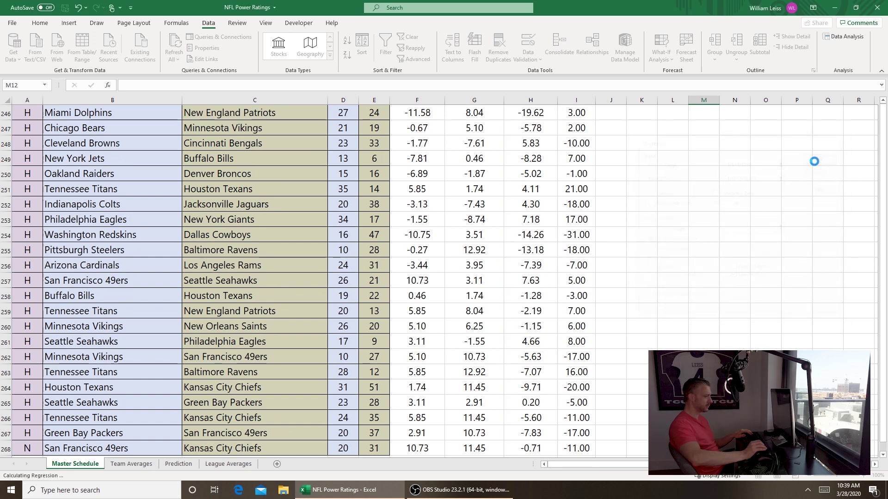
# Enlarge the Dif Line Fit Plot chart and its plot area to inspect the fit, and delete the chart.
pyautogui.click(452, 187)
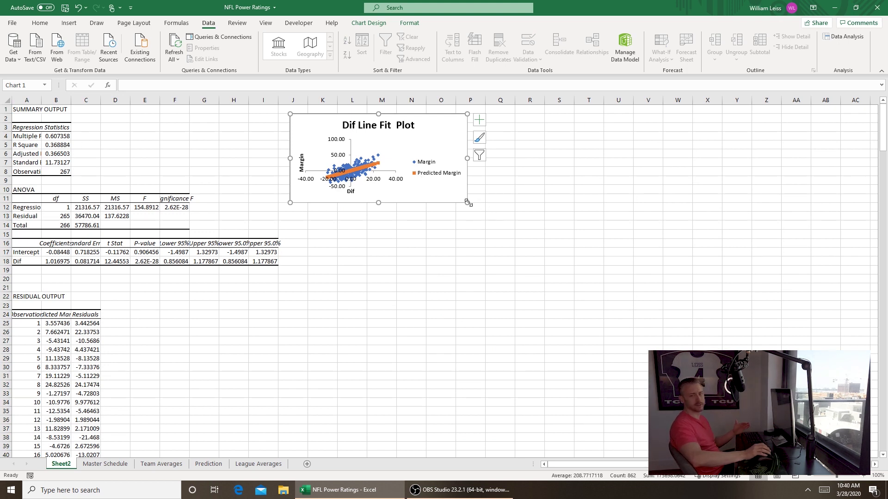
pyautogui.moveTo(467, 202); pyautogui.dragTo(693, 337)
pyautogui.moveTo(619, 306); pyautogui.dragTo(692, 307)
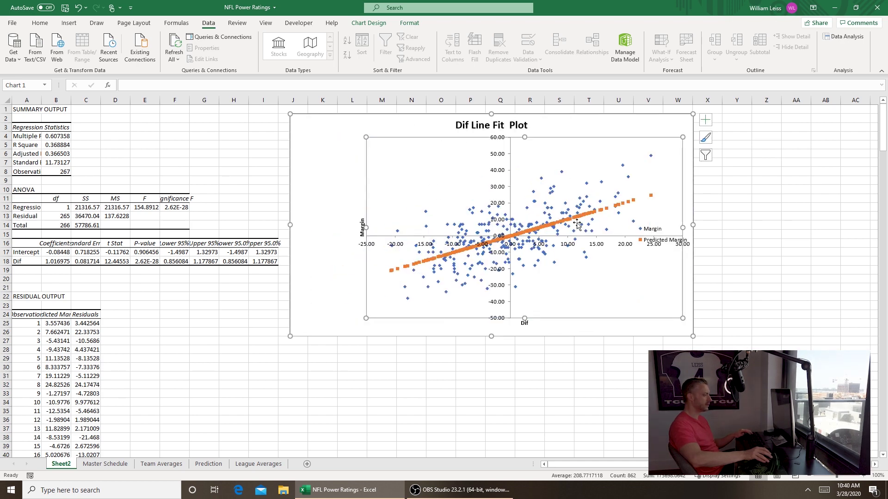
pyautogui.press('Delete')
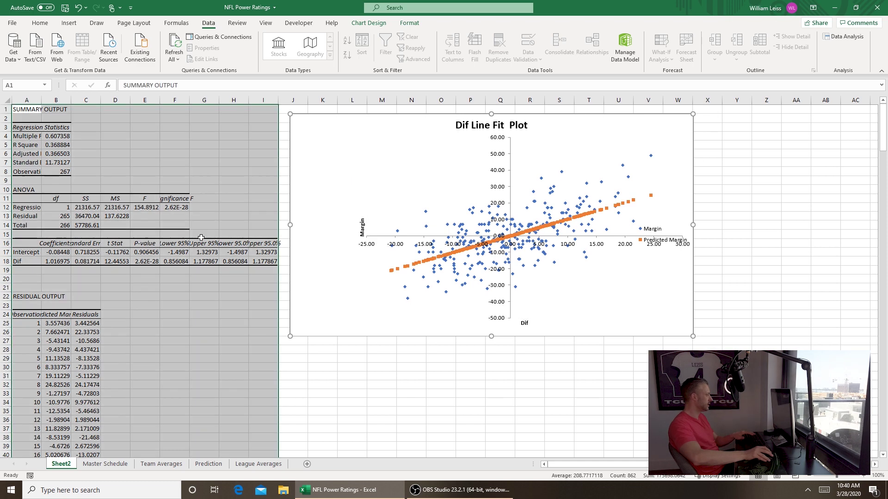
# Copy the intercept and Dif coefficients from B17:B18 of the regression output to A4:A5 on the Prediction sheet.
pyautogui.click(86, 252)
pyautogui.moveTo(61, 253); pyautogui.dragTo(62, 262)
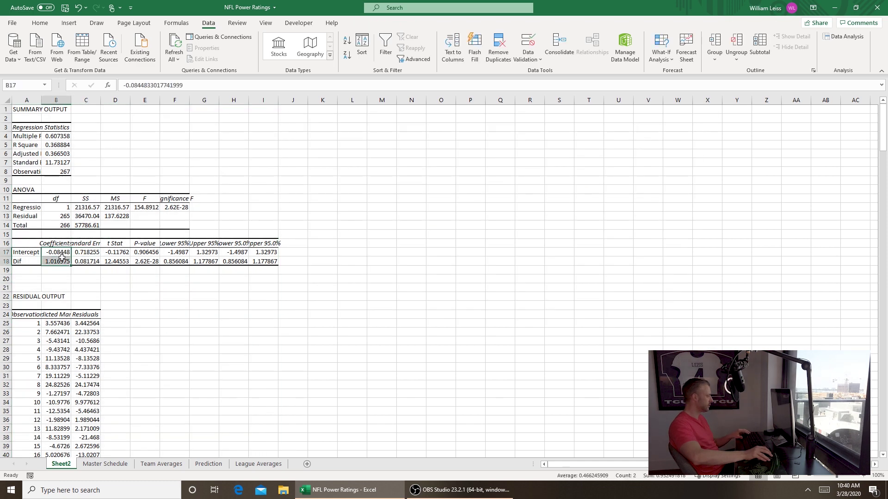
pyautogui.hotkey('ctrl', 'c')
pyautogui.click(208, 464)
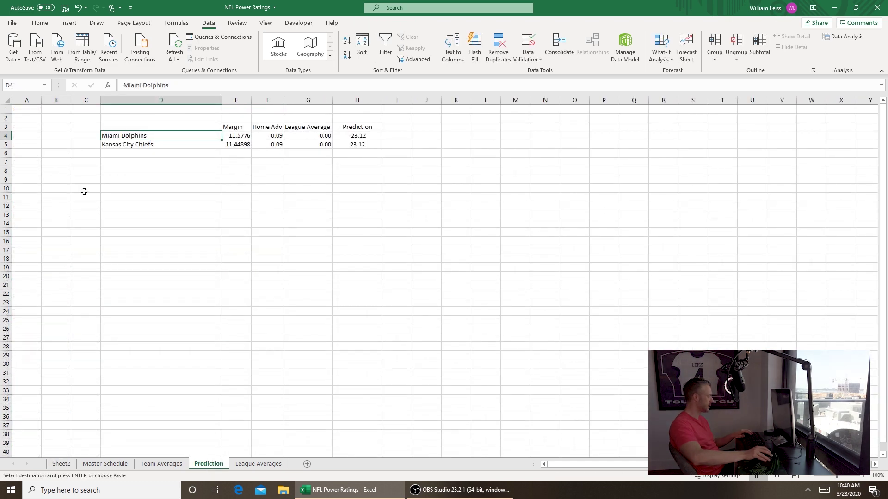
pyautogui.click(27, 136)
pyautogui.hotkey('ctrl', 'v')
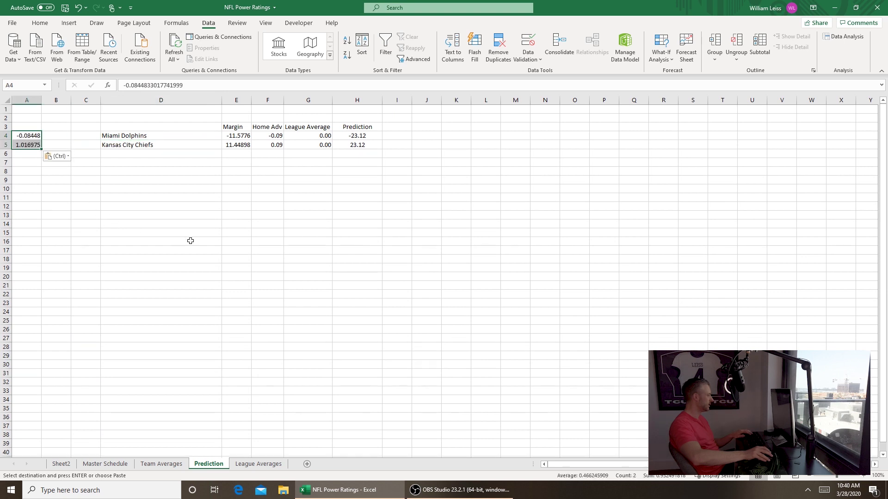
# Label the copied coefficients Int in B4 and Coef in B5, and add the heading Regression Prediction in I3.
pyautogui.click(57, 136)
pyautogui.write('Int')
pyautogui.press('Return')
pyautogui.write('Coef')
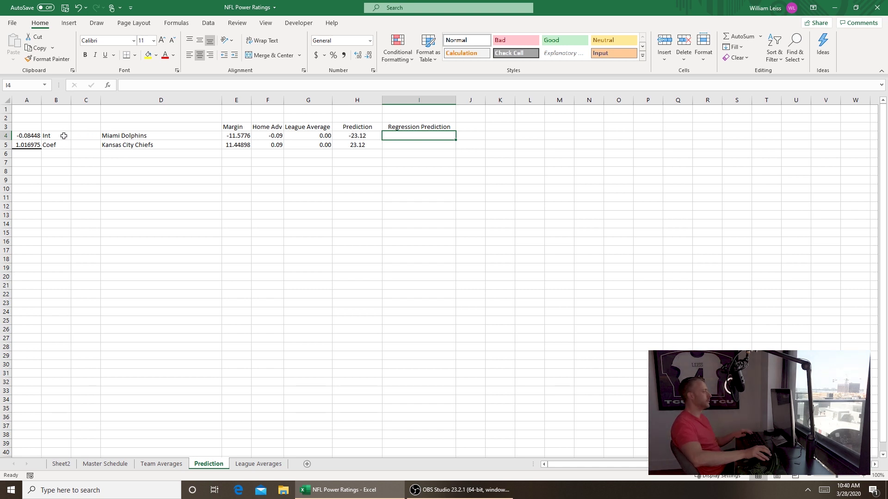
# Compare the regression intercept in A4 with the home and away margin averages on the League Averages sheet.
pyautogui.click(28, 138)
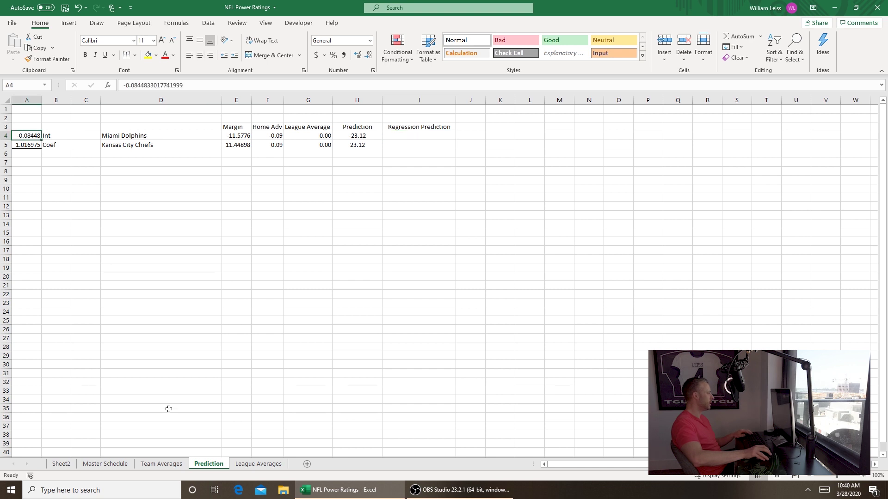
pyautogui.click(266, 463)
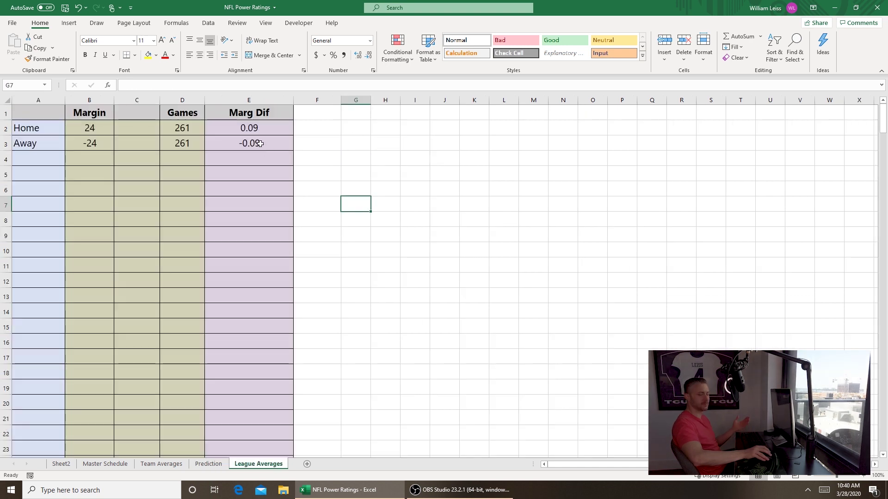
# On the Prediction sheet, widen column I and enter the heading Margin Difference in I3.
pyautogui.click(259, 144)
pyautogui.click(208, 463)
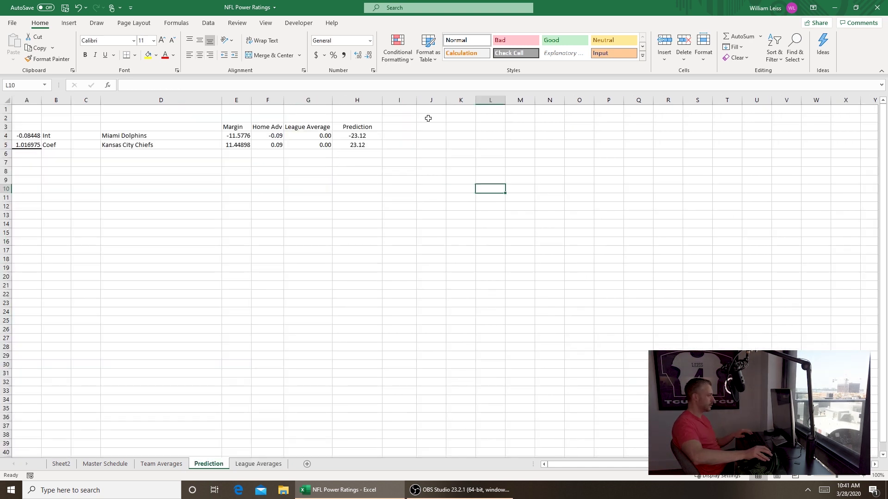
pyautogui.moveTo(417, 103); pyautogui.dragTo(459, 102)
pyautogui.moveTo(414, 125); pyautogui.dragTo(459, 125)
pyautogui.click(411, 128)
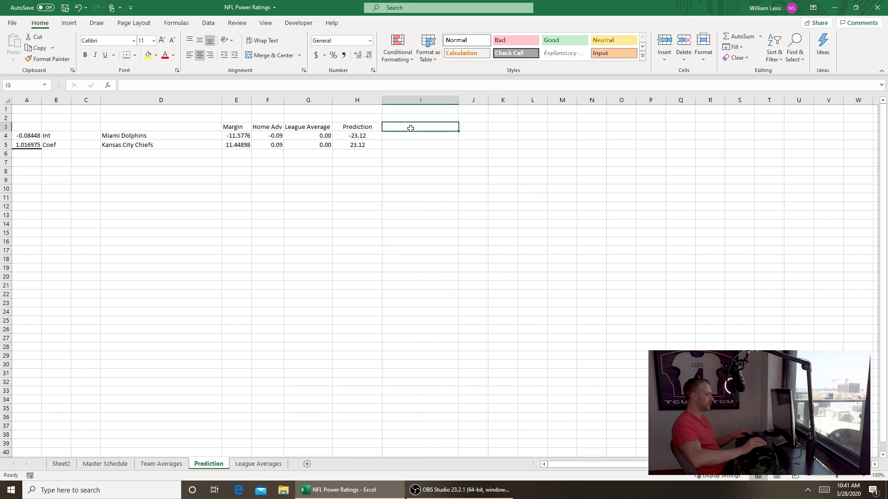
pyautogui.write('Ma')
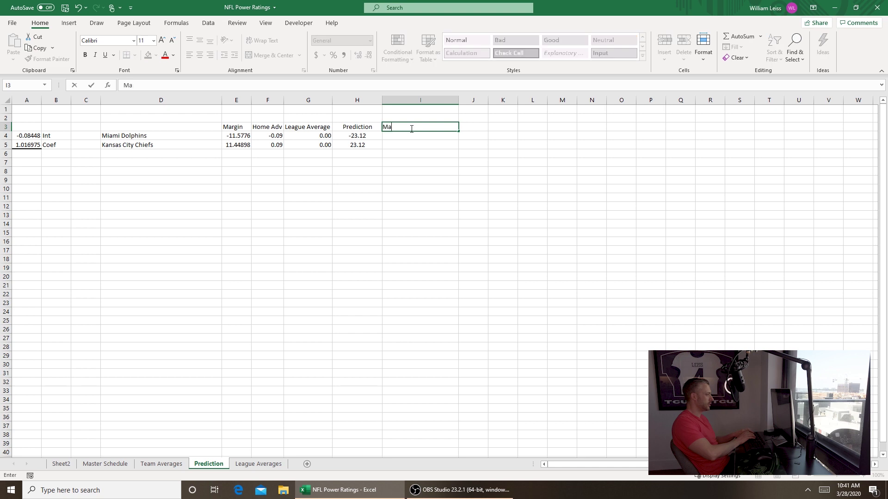
pyautogui.write('rgin Difference')
pyautogui.press('Return')
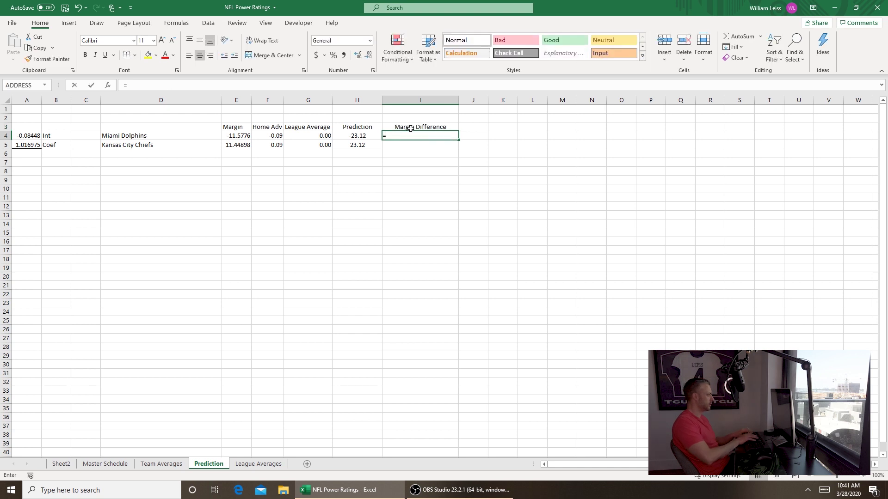
# Calculate each team's margin difference with =E4-E5 in I4 and =E5-E4 in I5.
pyautogui.write('=E4-E5')
pyautogui.press('Return')
pyautogui.write('=')
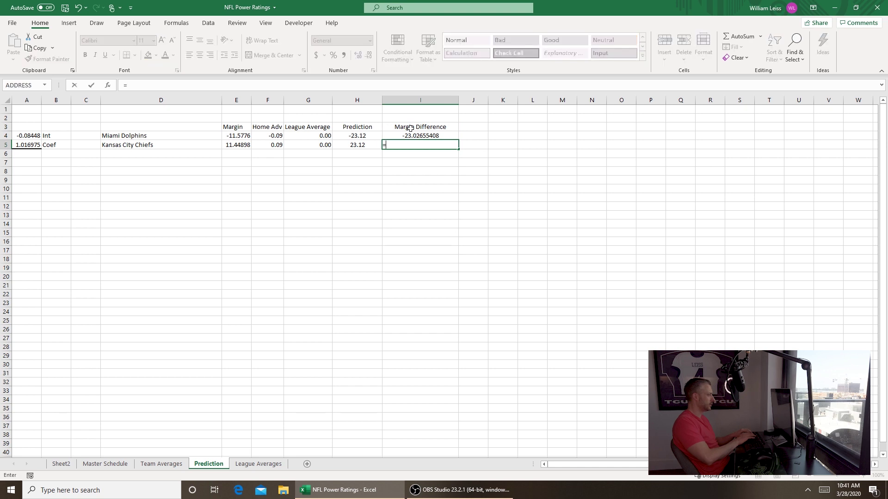
pyautogui.write('E5-E4')
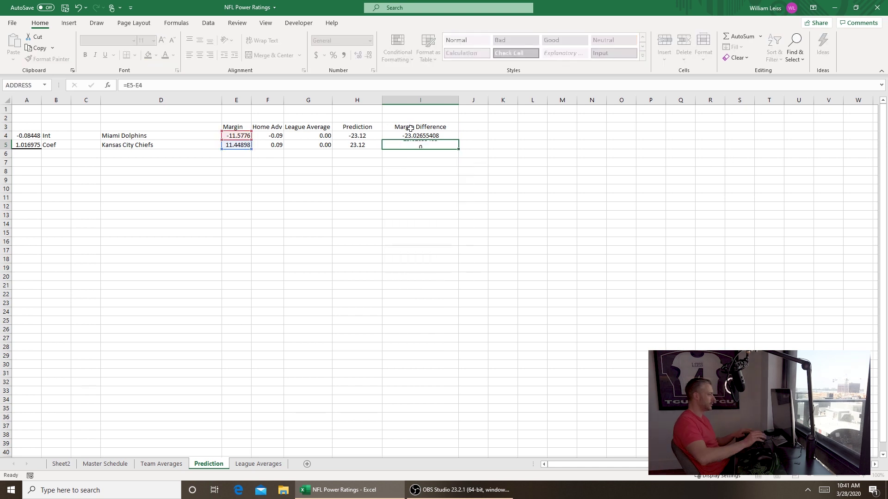
pyautogui.press('Return')
pyautogui.click(232, 136)
pyautogui.click(426, 202)
# Narrow column I to fit its heading, widen column J, and enter the heading Regression Prediction in J3.
pyautogui.moveTo(458, 100); pyautogui.dragTo(434, 100)
pyautogui.moveTo(464, 100); pyautogui.dragTo(507, 101)
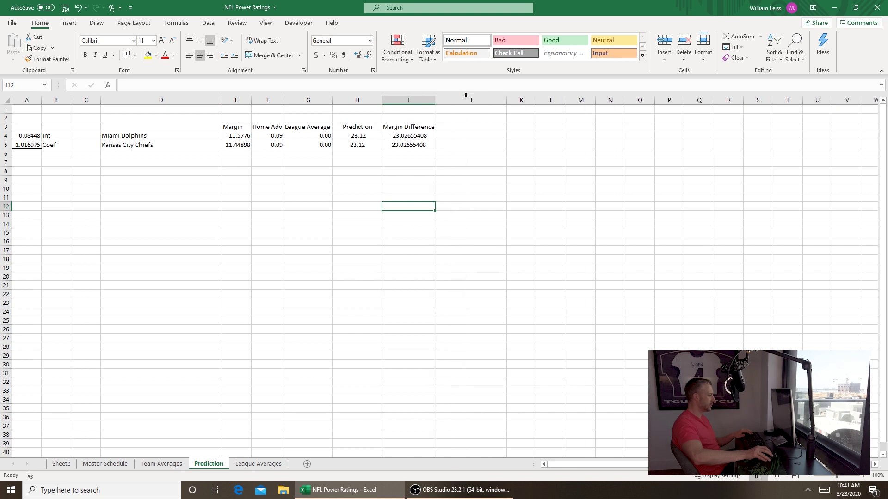
pyautogui.click(460, 99)
pyautogui.click(467, 128)
pyautogui.write('Regression Prediction')
pyautogui.press('Return')
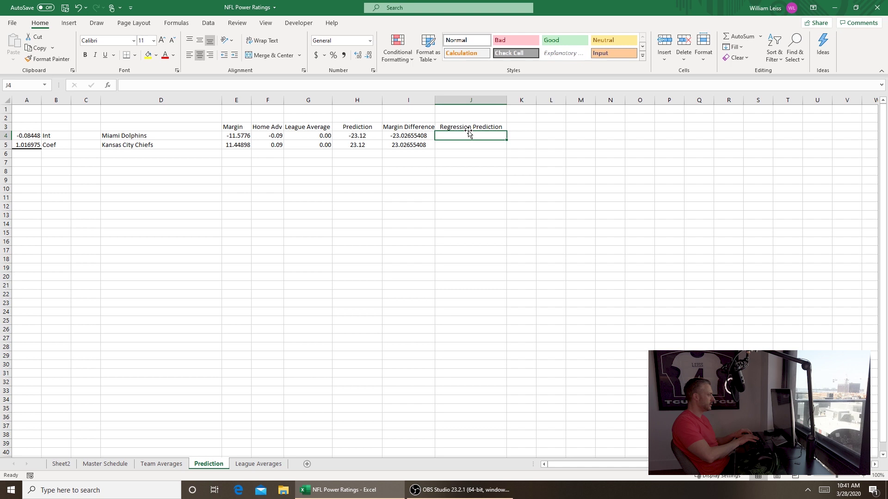
# Calculate the away team's regression prediction in J4 with =A4+(I4*A5).
pyautogui.write('=A4')
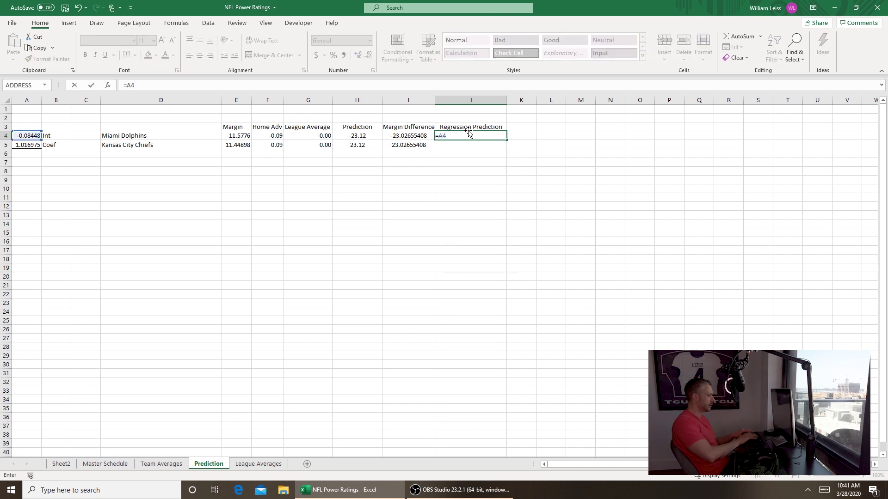
pyautogui.write('+(I')
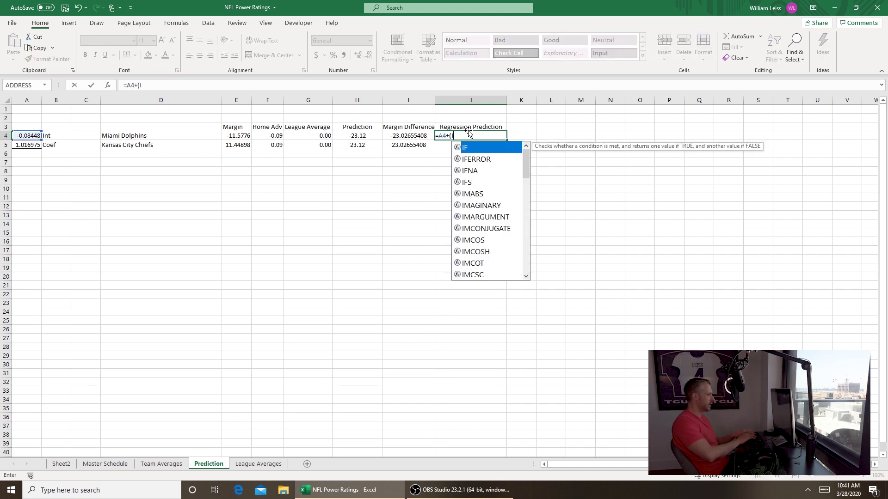
pyautogui.write('4*A5')
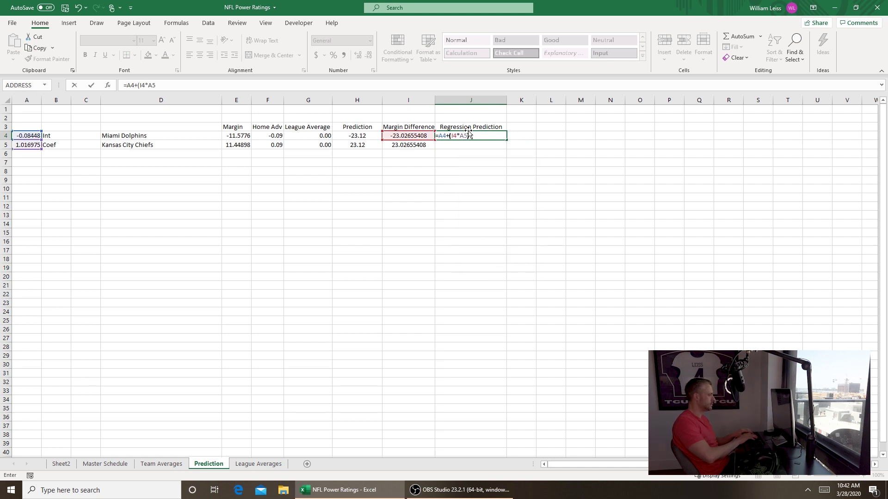
pyautogui.press('Return')
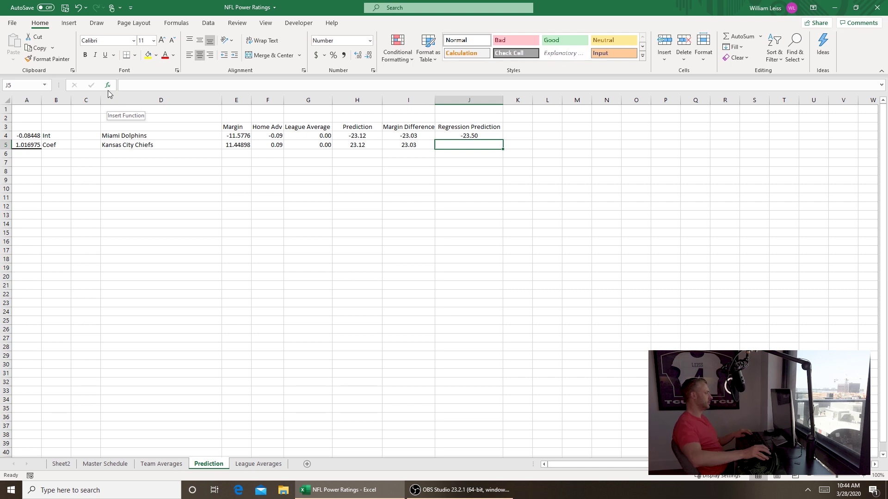
# Calculate the home team's regression prediction in J5 with =(-1*A4)+(A5*I5), and compare it with the original prediction in H5.
pyautogui.click(29, 134)
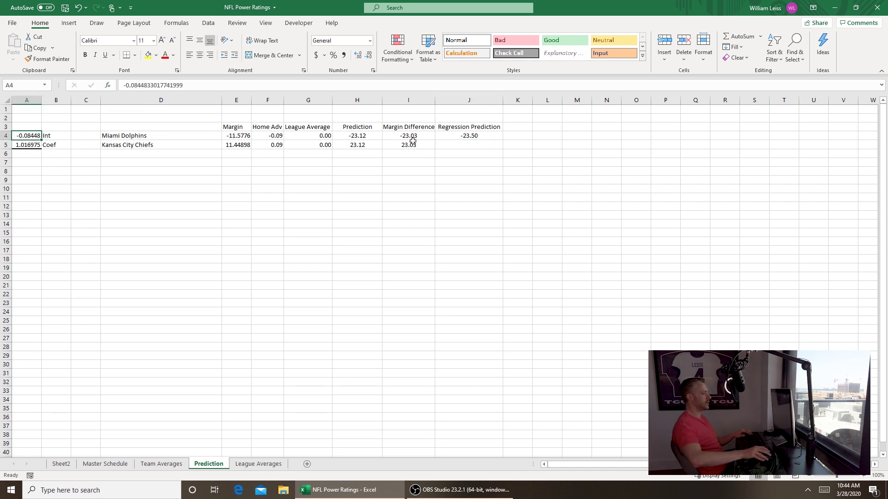
pyautogui.click(469, 148)
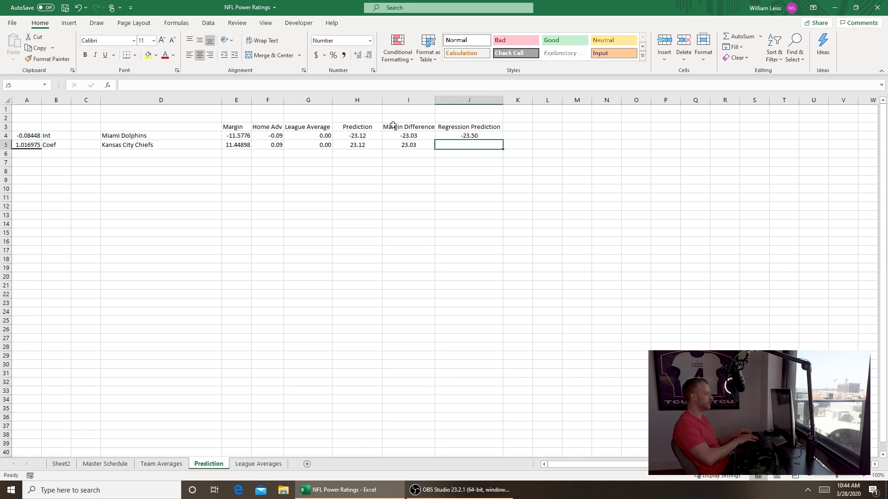
pyautogui.write('=(-1*A')
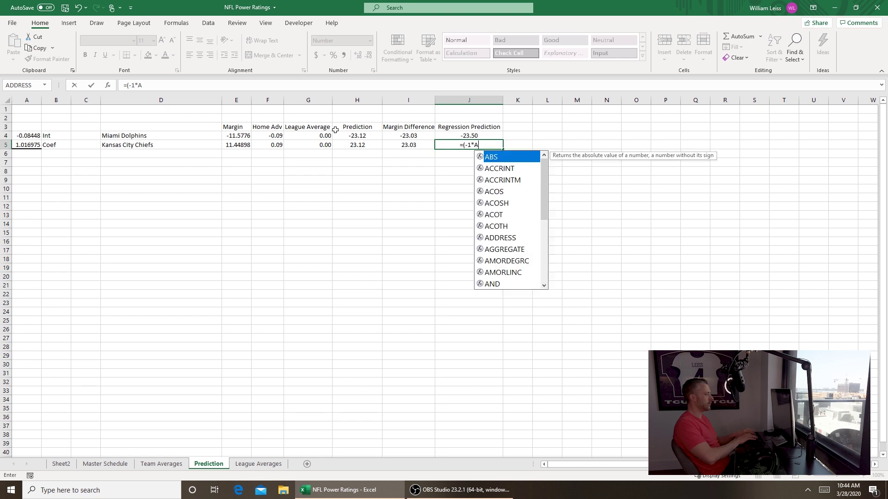
pyautogui.write('4)+')
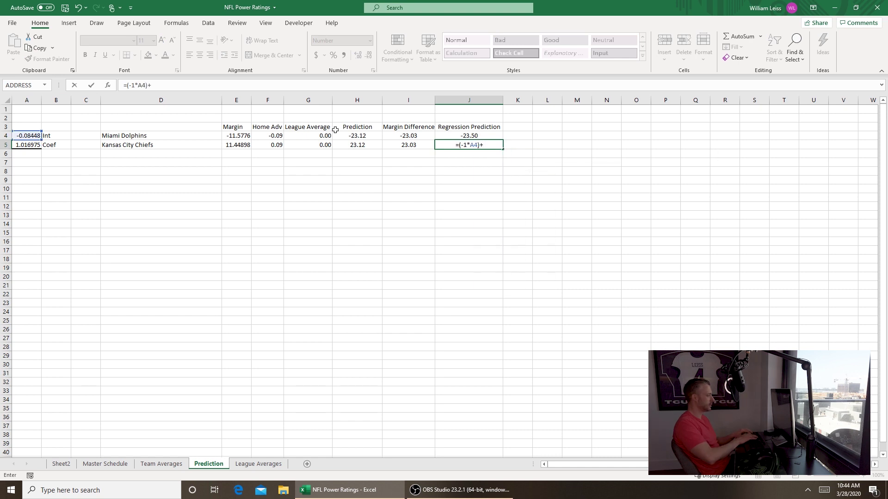
pyautogui.write('(A5*I5)')
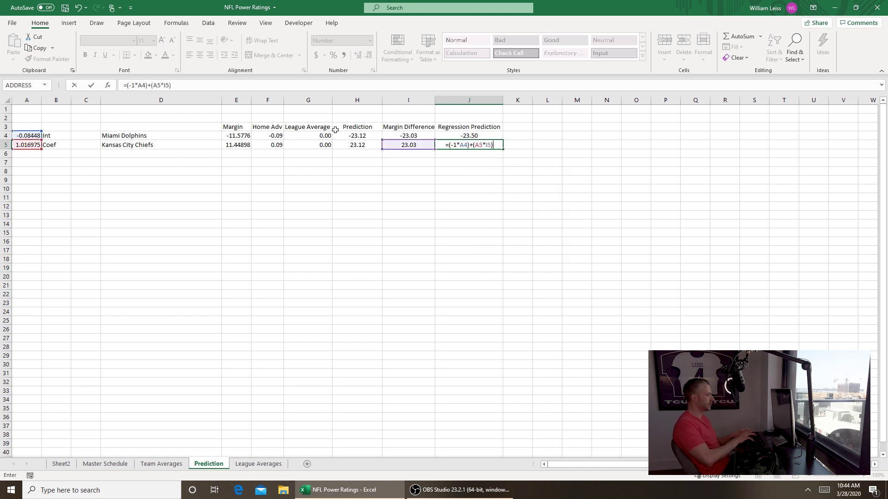
pyautogui.press('Return')
pyautogui.press('Up')
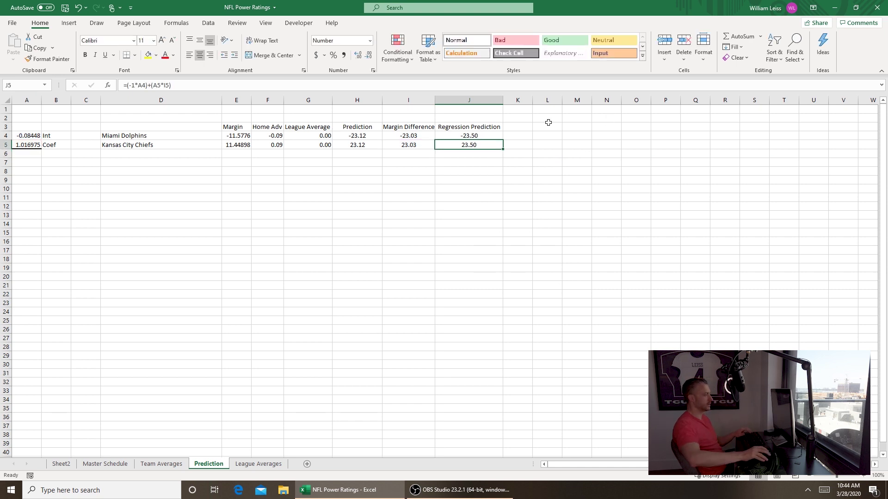
pyautogui.click(496, 134)
pyautogui.click(494, 145)
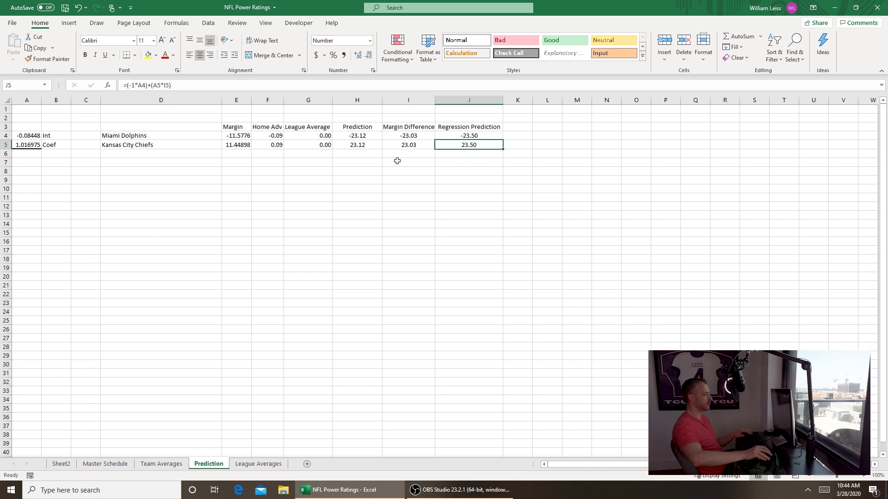
pyautogui.press('Left')
pyautogui.press('Left')
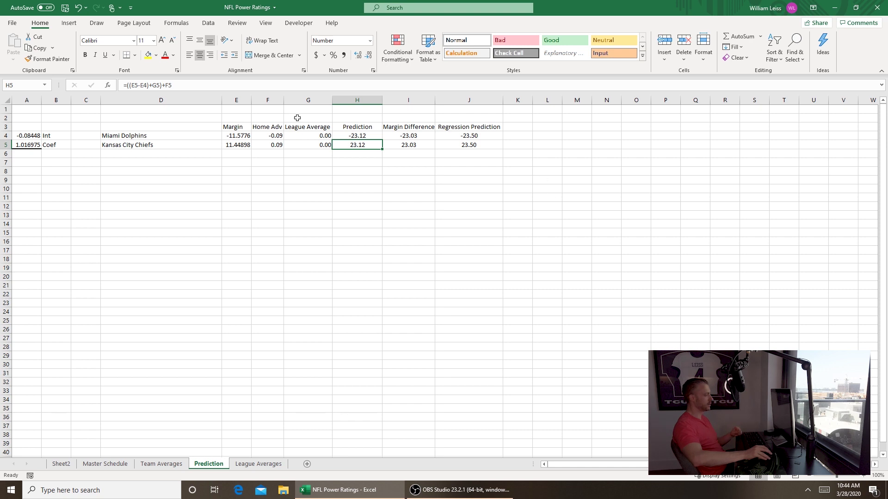
# Change the matchup to Jacksonville Jaguars in D4 and Cleveland Browns in D5, and compare the predictions in H5 and J5.
pyautogui.click(145, 134)
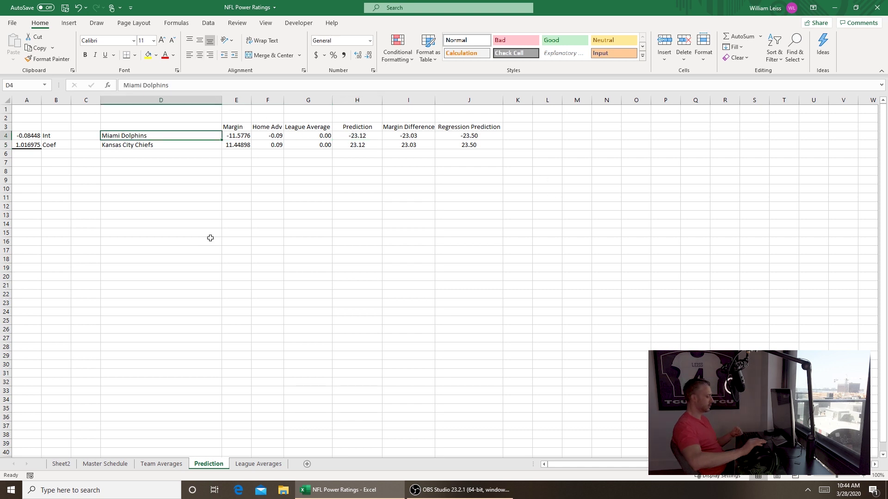
pyautogui.write('Jack')
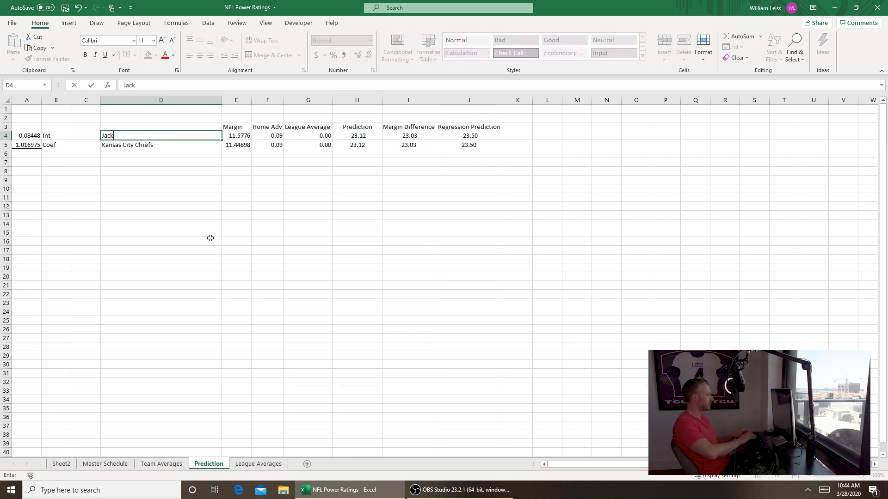
pyautogui.write('sonville Jaguars')
pyautogui.press('Return')
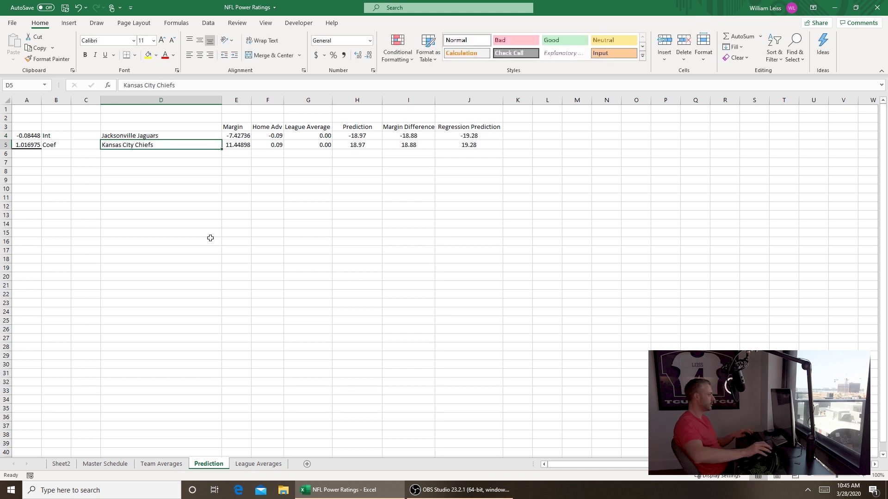
pyautogui.write('Cleveland Browns')
pyautogui.press('Return')
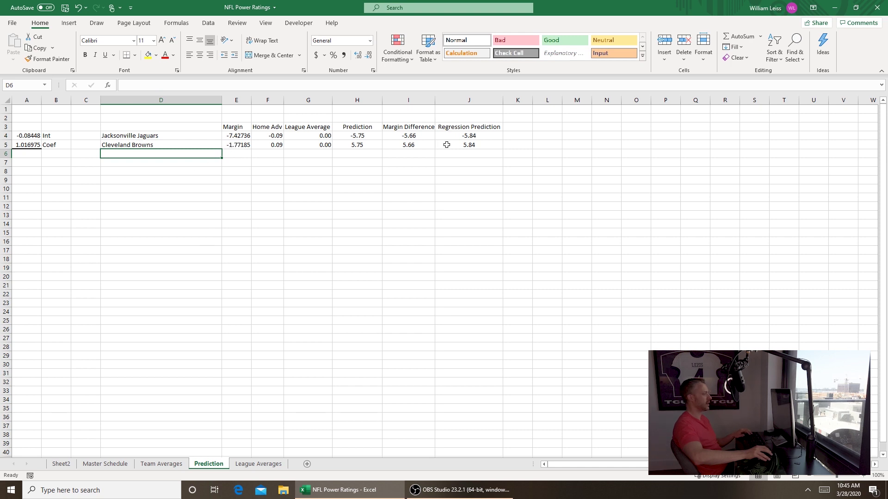
pyautogui.click(366, 145)
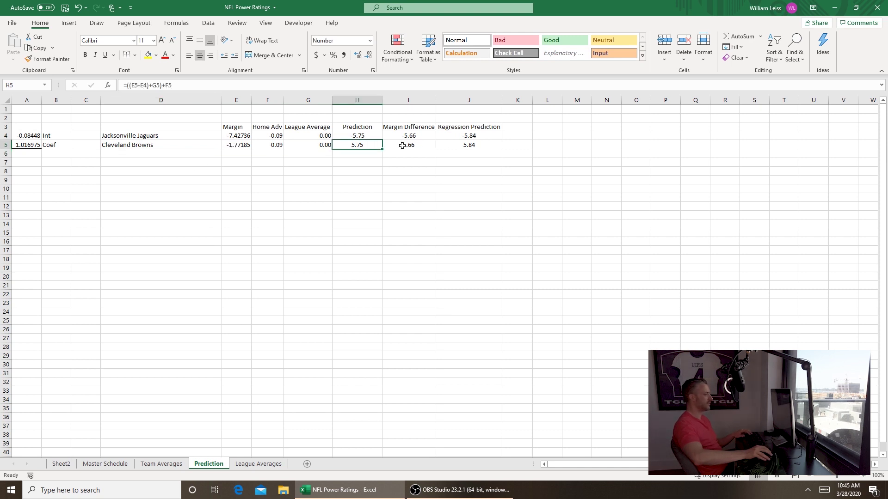
pyautogui.click(463, 144)
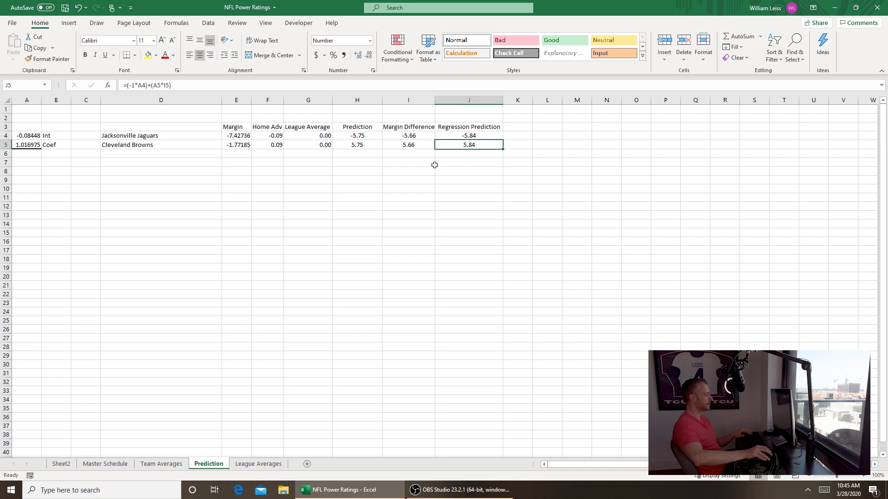